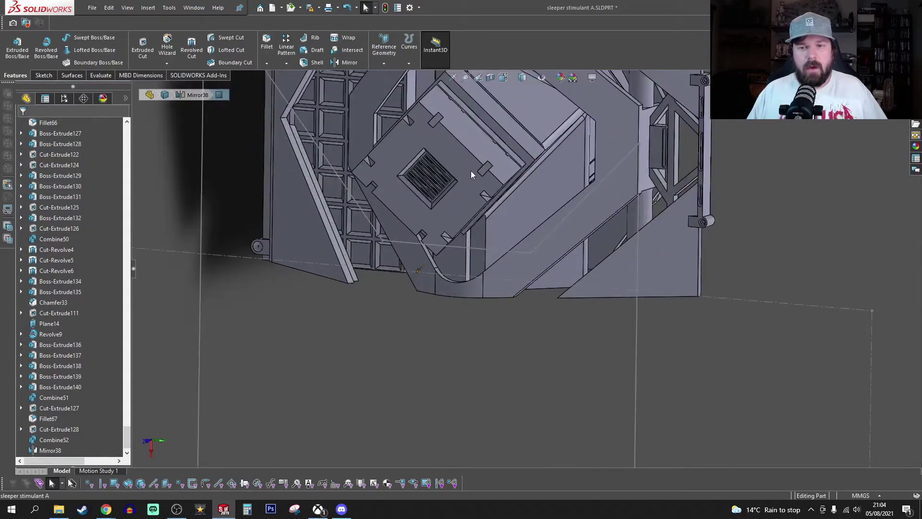
- Examine the frame and pointed lower corner surrounding the angled vented block on the sleeper stimulant part
{"action": "left_click", "coordinate": [504, 78]}
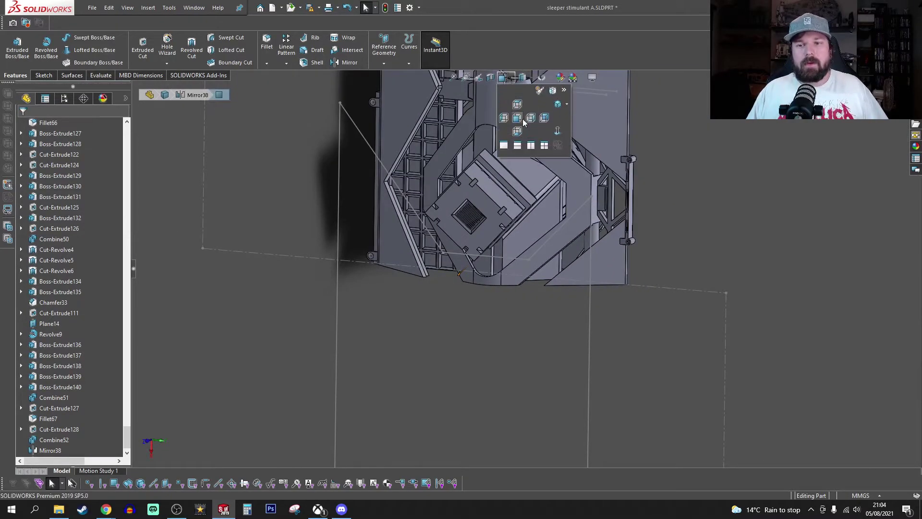
{"action": "left_click", "coordinate": [808, 357]}
{"action": "middle_click_drag", "start_coordinate": [497, 274], "coordinate": [472, 335]}
{"action": "middle_click_drag", "start_coordinate": [472, 249], "coordinate": [398, 234]}
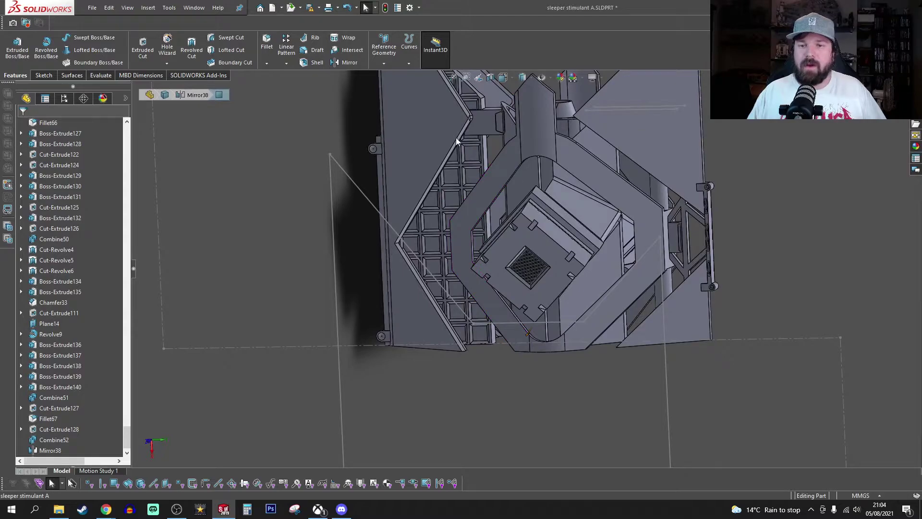
{"action": "middle_click_drag", "start_coordinate": [458, 170], "coordinate": [464, 270]}
{"action": "left_click", "coordinate": [487, 148]}
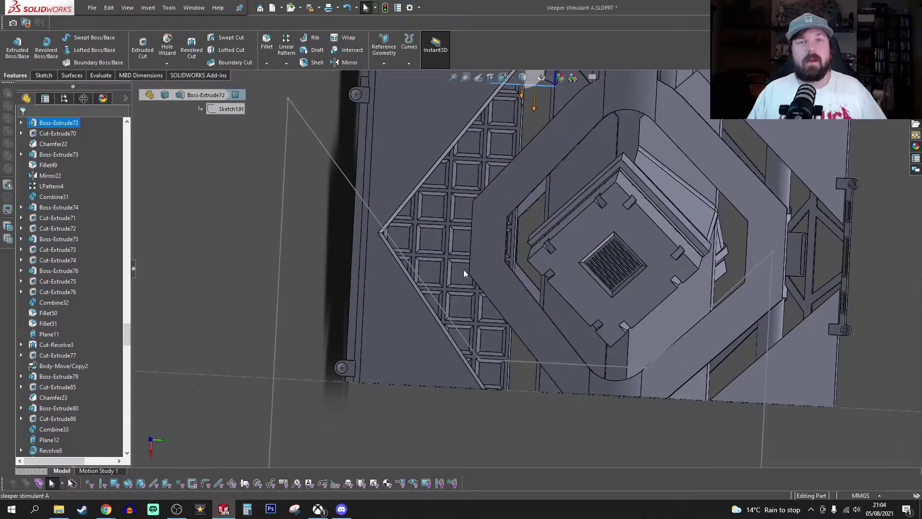
{"action": "scroll", "coordinate": [581, 308], "scroll_direction": "up", "scroll_amount": 4}
{"action": "scroll", "coordinate": [586, 309], "scroll_direction": "down", "scroll_amount": 5}
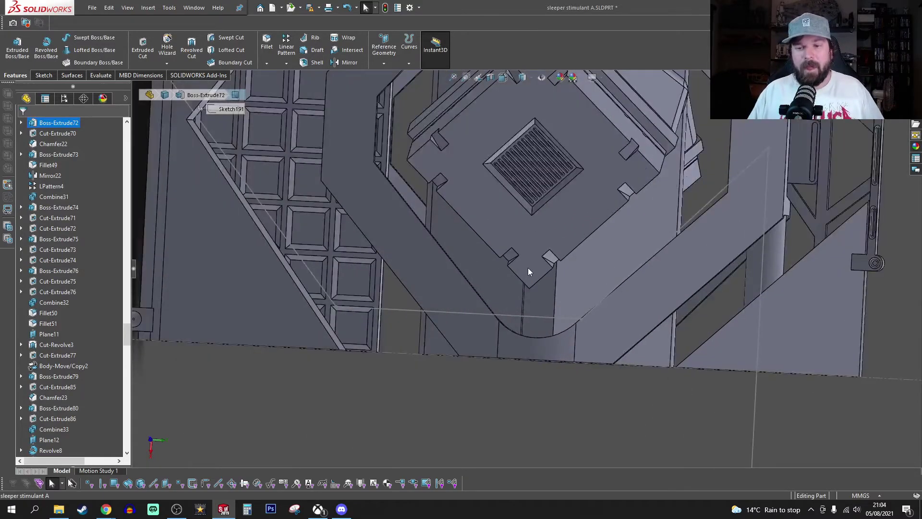
{"action": "middle_click_drag", "start_coordinate": [529, 268], "coordinate": [604, 268]}
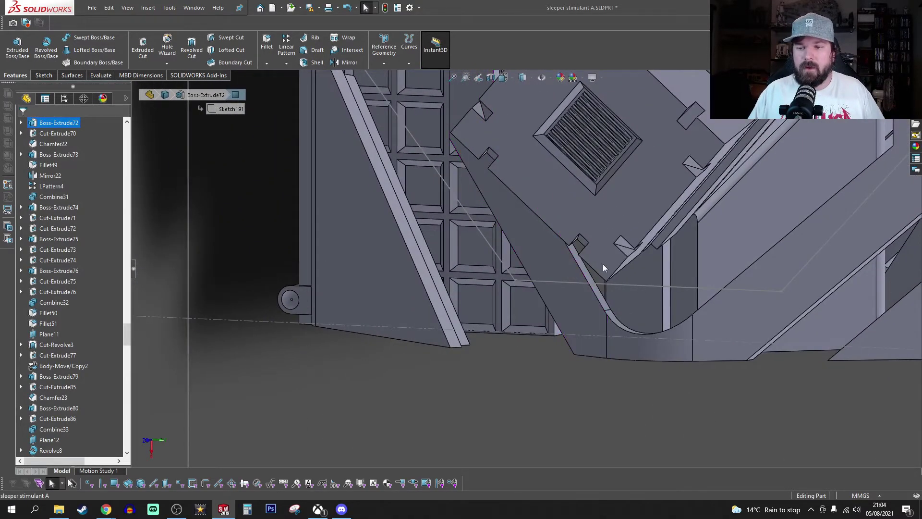
{"action": "middle_click_drag", "start_coordinate": [626, 373], "coordinate": [619, 315]}
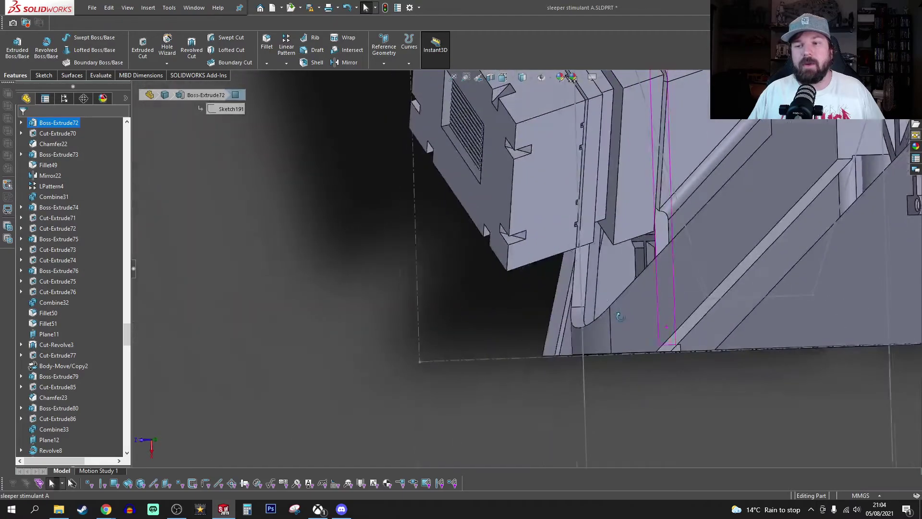
- Inspect the vented block's notched side face and front face, and how far it projects from the surrounding frame
{"action": "left_click", "coordinate": [544, 236]}
{"action": "middle_click_drag", "start_coordinate": [518, 284], "coordinate": [752, 252]}
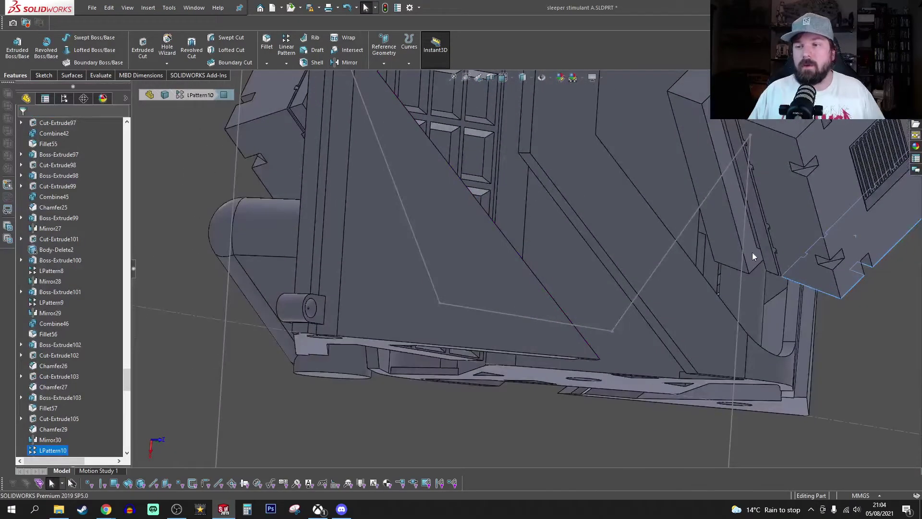
{"action": "middle_click_drag", "start_coordinate": [751, 307], "coordinate": [828, 321]}
{"action": "scroll", "coordinate": [753, 242], "scroll_direction": "down", "scroll_amount": 4}
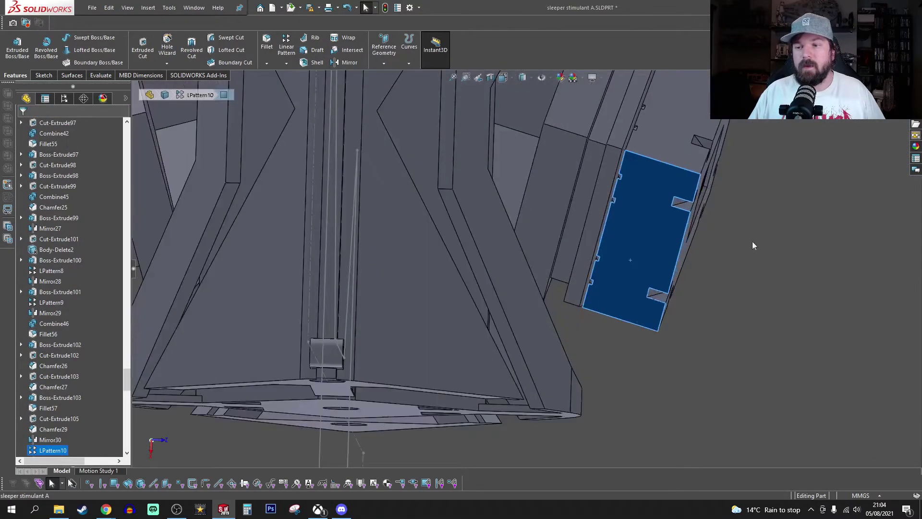
{"action": "middle_click_drag", "start_coordinate": [685, 257], "coordinate": [654, 337]}
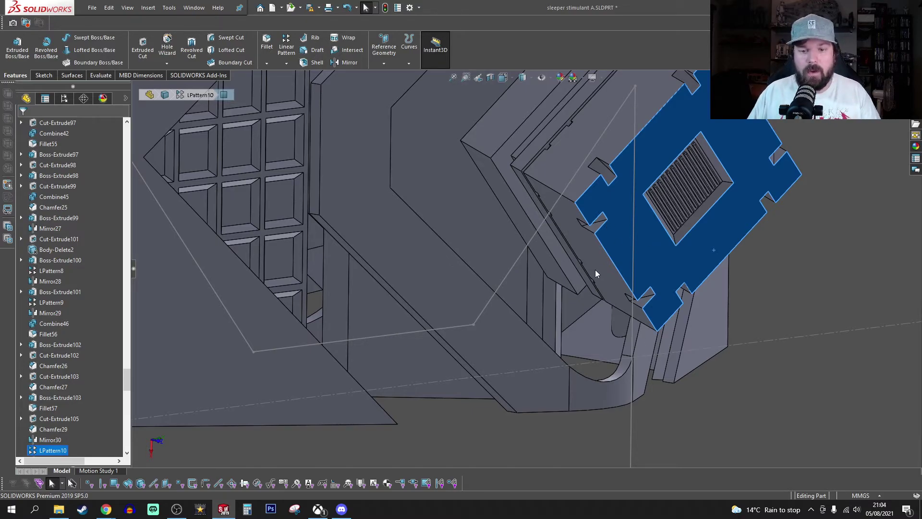
{"action": "middle_click_drag", "start_coordinate": [577, 333], "coordinate": [534, 334]}
{"action": "scroll", "coordinate": [534, 333], "scroll_direction": "up", "scroll_amount": 5}
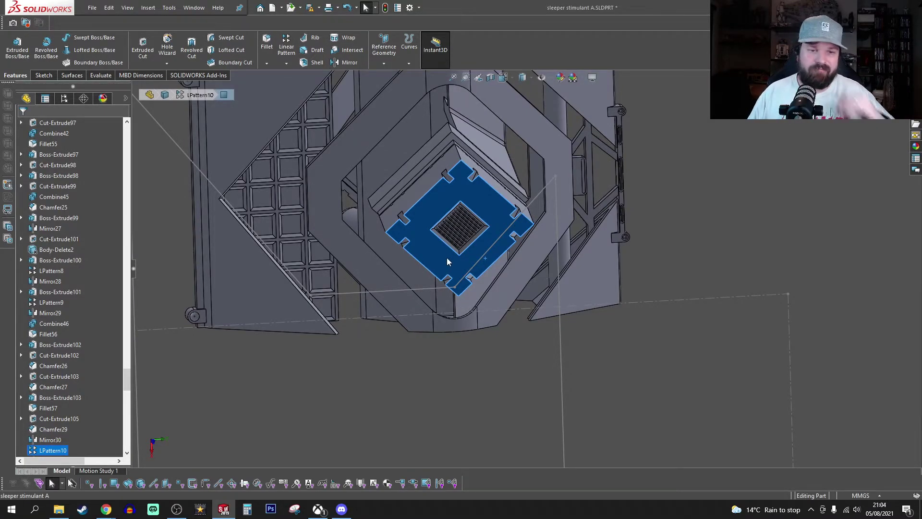
{"action": "middle_click_drag", "start_coordinate": [447, 253], "coordinate": [468, 229]}
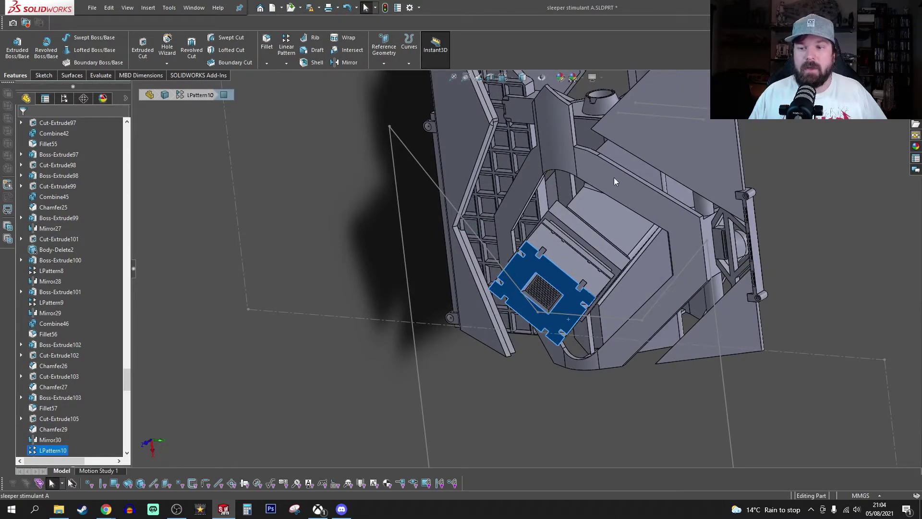
{"action": "scroll", "coordinate": [528, 178], "scroll_direction": "up", "scroll_amount": 2}
{"action": "scroll", "coordinate": [525, 179], "scroll_direction": "down", "scroll_amount": 2}
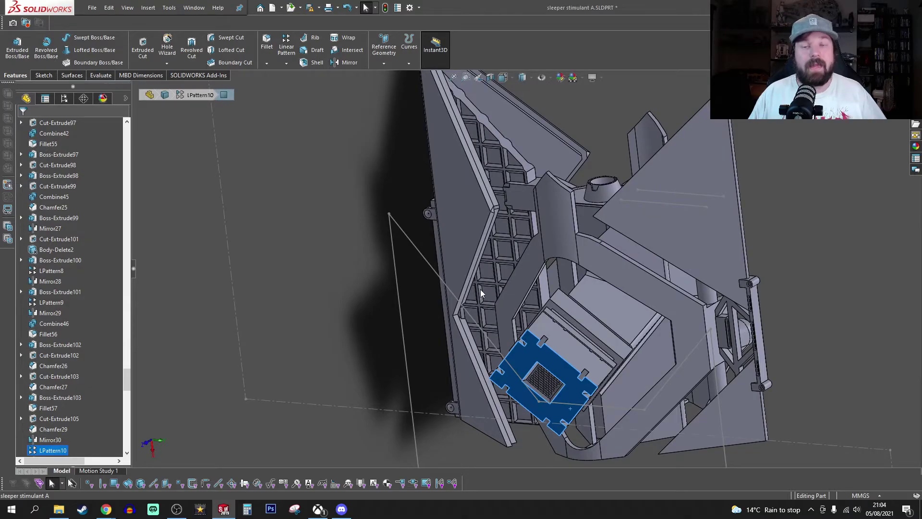
- Examine the rounded housing beneath the vented block, including the narrow gap at their shared edge and the cylindrical stub underneath
{"action": "middle_click_drag", "start_coordinate": [481, 301], "coordinate": [538, 331]}
{"action": "scroll", "coordinate": [604, 299], "scroll_direction": "down", "scroll_amount": 7}
{"action": "scroll", "coordinate": [521, 269], "scroll_direction": "up", "scroll_amount": 3}
{"action": "scroll", "coordinate": [468, 217], "scroll_direction": "down", "scroll_amount": 8}
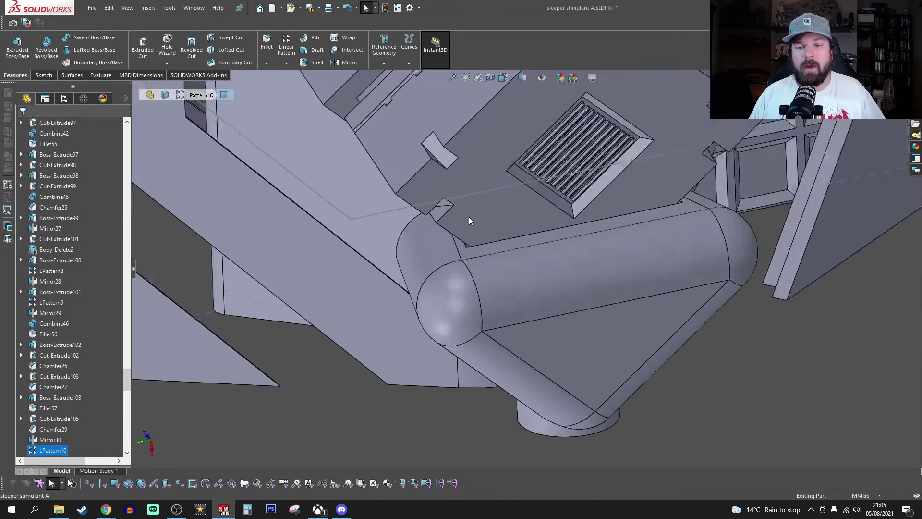
{"action": "scroll", "coordinate": [466, 255], "scroll_direction": "down", "scroll_amount": 10}
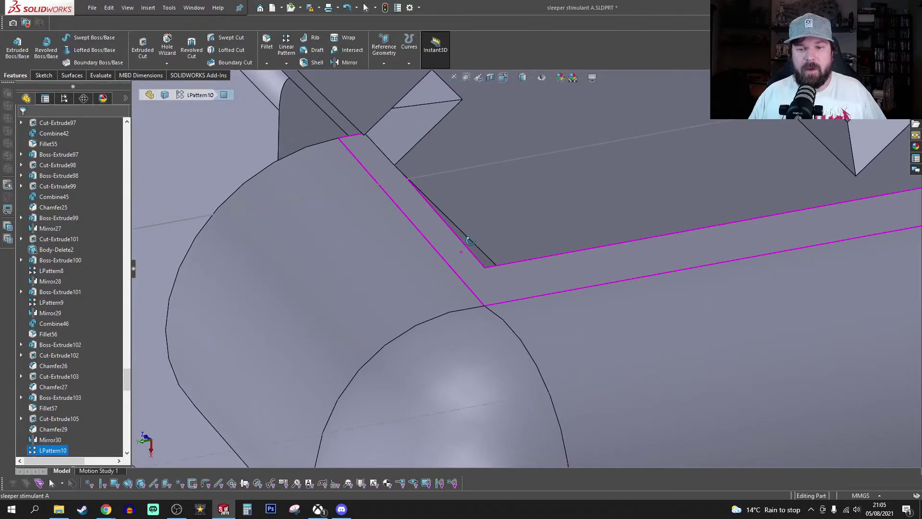
{"action": "left_click", "coordinate": [473, 247]}
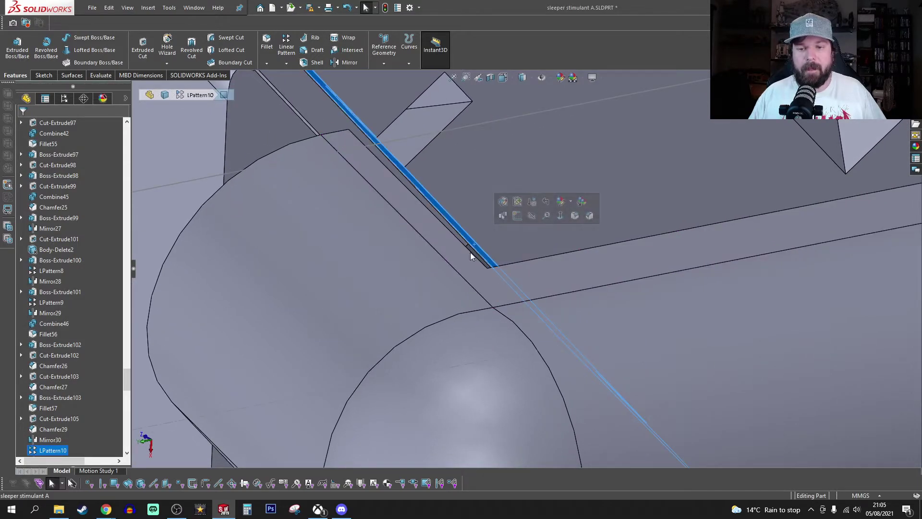
{"action": "scroll", "coordinate": [491, 267], "scroll_direction": "up", "scroll_amount": 10}
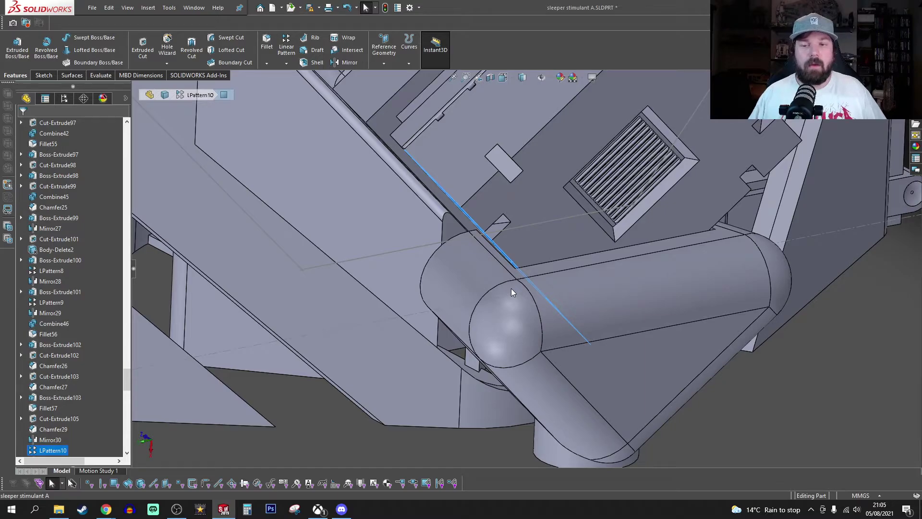
{"action": "scroll", "coordinate": [536, 352], "scroll_direction": "down", "scroll_amount": 5}
{"action": "scroll", "coordinate": [525, 391], "scroll_direction": "up", "scroll_amount": 6}
{"action": "middle_click_drag", "start_coordinate": [532, 364], "coordinate": [550, 302]}
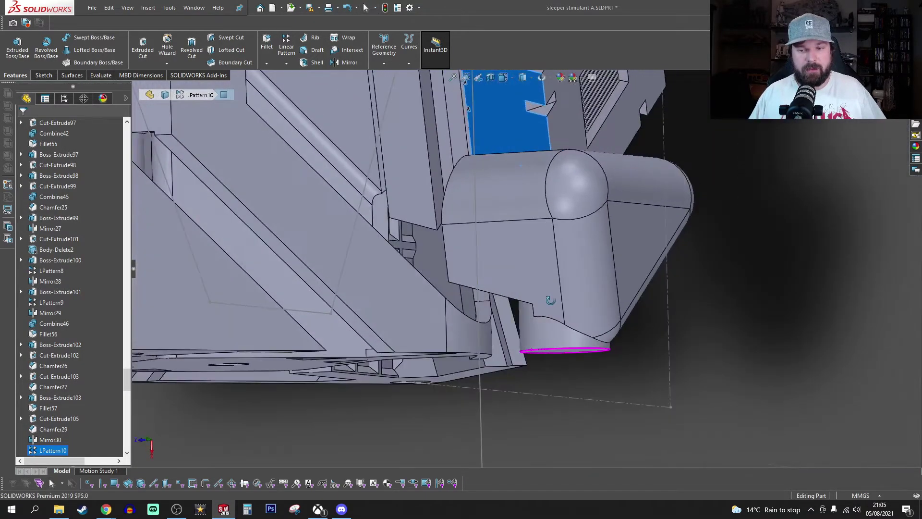
{"action": "middle_click_drag", "start_coordinate": [552, 353], "coordinate": [553, 232]}
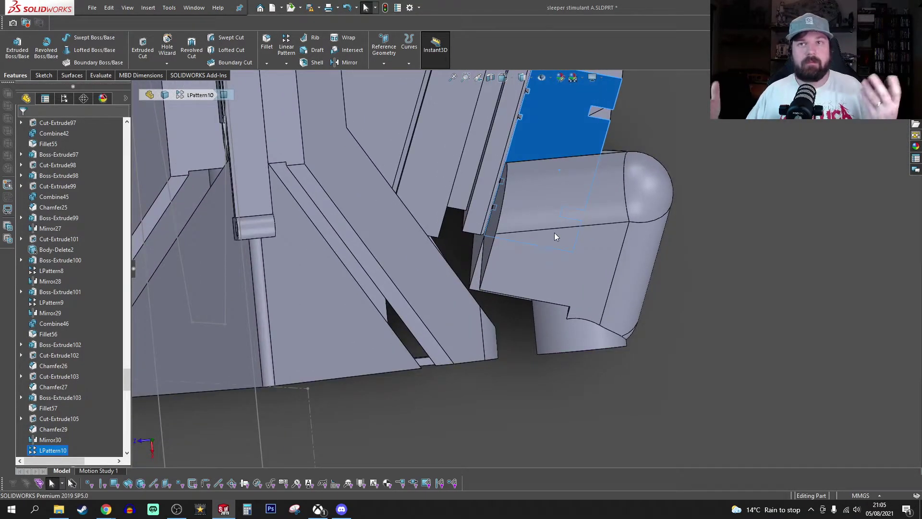
{"action": "scroll", "coordinate": [554, 233], "scroll_direction": "up", "scroll_amount": 3}
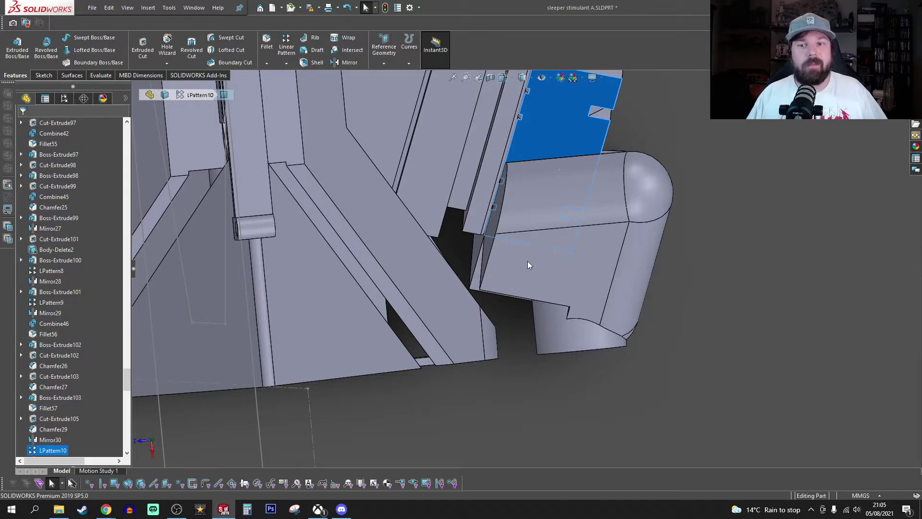
{"action": "middle_click_drag", "start_coordinate": [528, 261], "coordinate": [551, 300]}
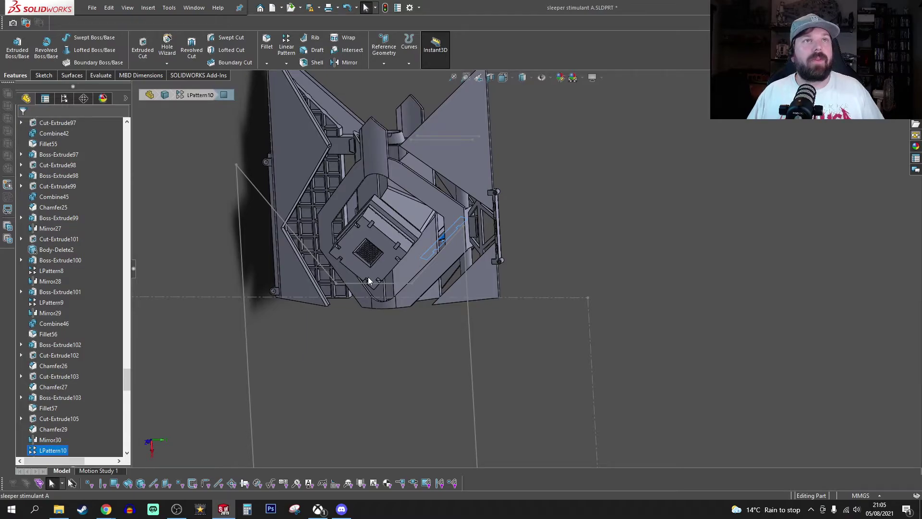
{"action": "scroll", "coordinate": [379, 295], "scroll_direction": "down", "scroll_amount": 2}
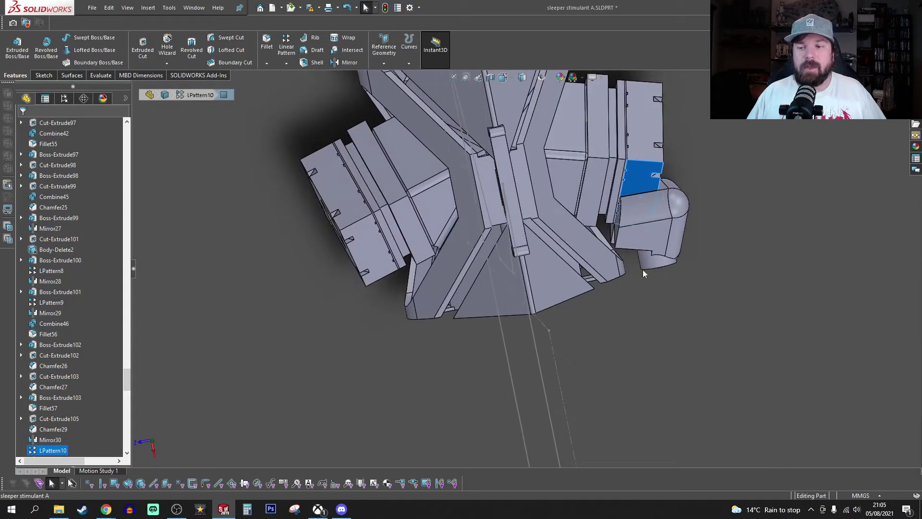
{"action": "left_click", "coordinate": [645, 237]}
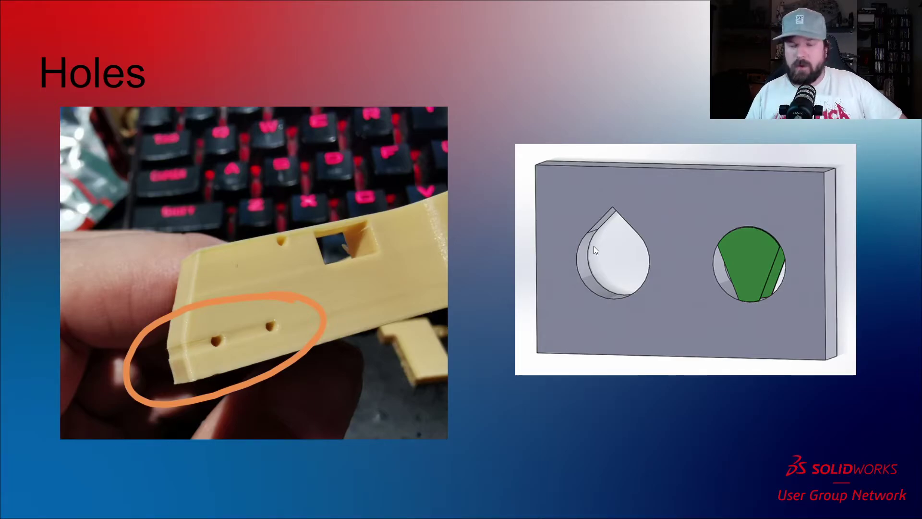
{"action": "key", "text": "Right"}
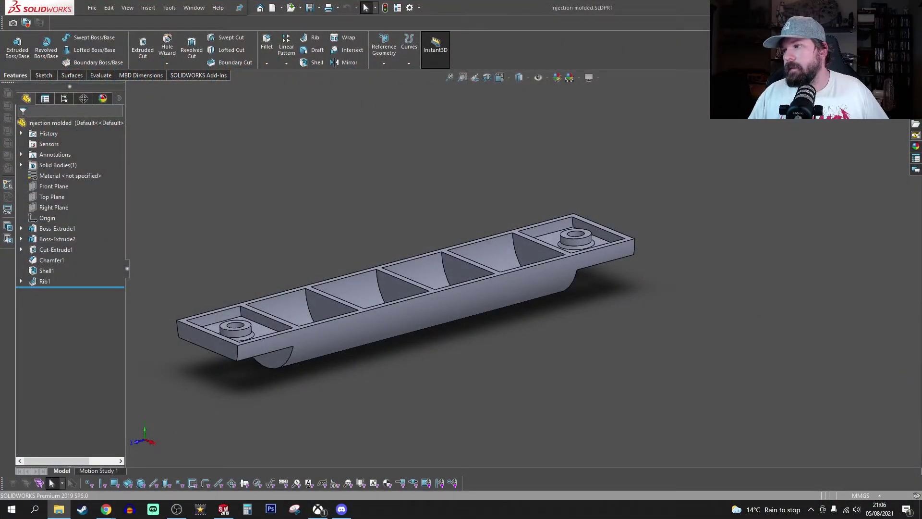
- Inspect the injection molded part from all sides, covering its curved outer surface, internal ribs, thin walls and screw bosses
{"action": "right_click_drag", "start_coordinate": [422, 323], "coordinate": [421, 367]}
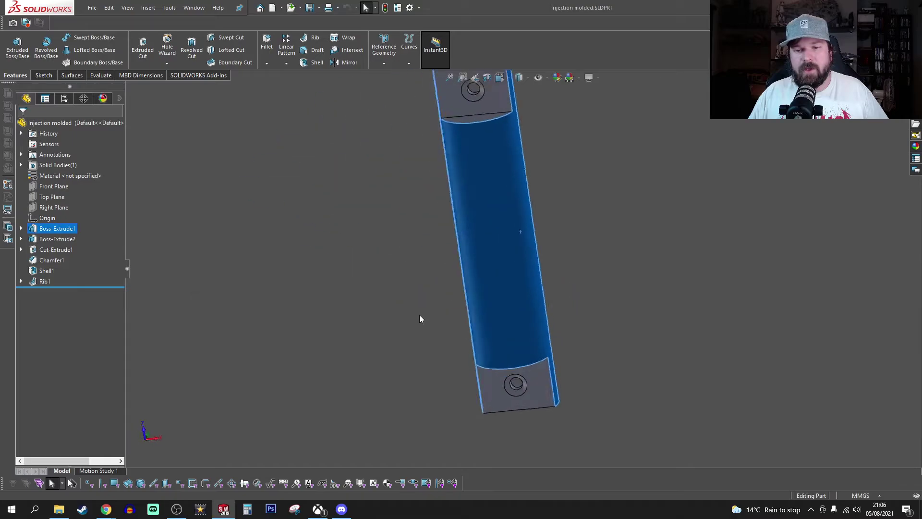
{"action": "middle_click_drag", "start_coordinate": [419, 315], "coordinate": [691, 252]}
{"action": "left_click", "coordinate": [691, 253]}
{"action": "scroll", "coordinate": [552, 229], "scroll_direction": "up", "scroll_amount": 2}
{"action": "scroll", "coordinate": [552, 228], "scroll_direction": "down", "scroll_amount": 3}
{"action": "middle_click_drag", "start_coordinate": [490, 201], "coordinate": [451, 192]}
{"action": "middle_click_drag", "start_coordinate": [484, 291], "coordinate": [307, 389]}
{"action": "scroll", "coordinate": [527, 322], "scroll_direction": "down", "scroll_amount": 2}
{"action": "scroll", "coordinate": [485, 272], "scroll_direction": "up", "scroll_amount": 4}
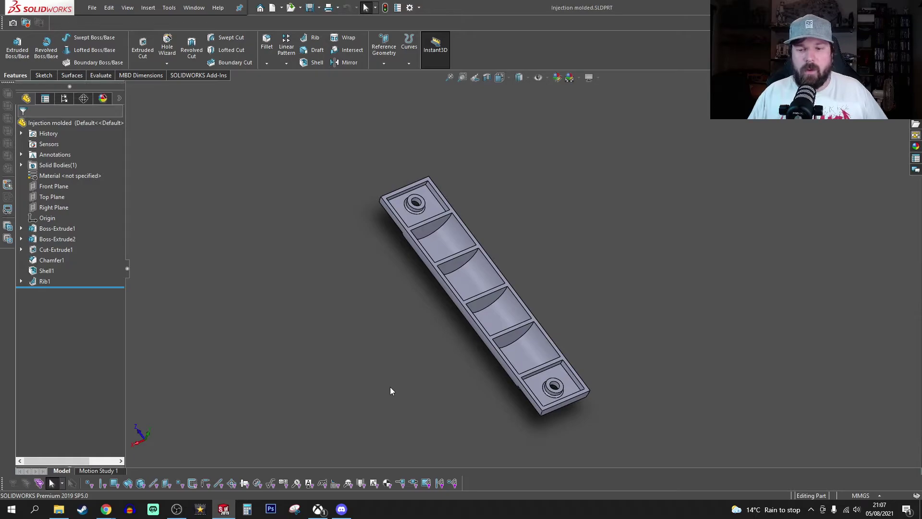
{"action": "middle_click_drag", "start_coordinate": [390, 389], "coordinate": [292, 331]}
{"action": "scroll", "coordinate": [465, 325], "scroll_direction": "down", "scroll_amount": 3}
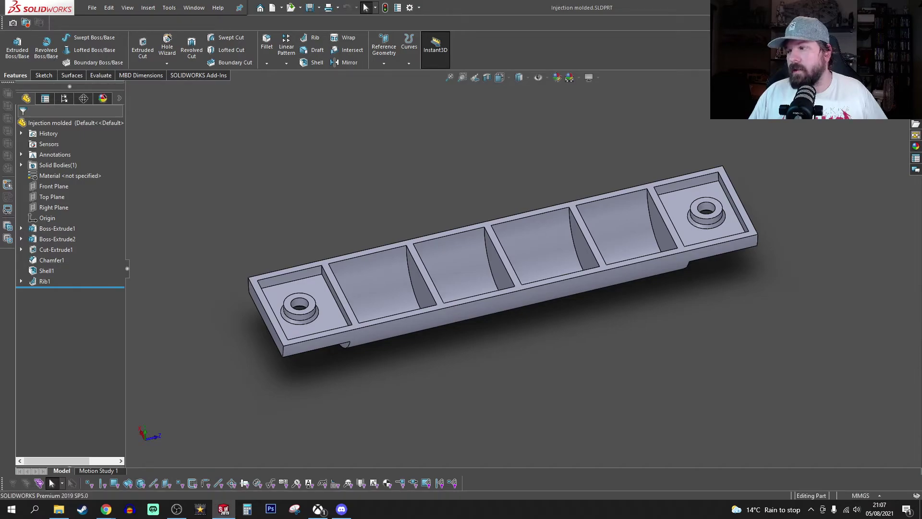
- Switch to the 3D printed part and examine its solid flat face, half-round body and end holes for comparison
{"action": "key", "text": "ctrl+Tab"}
{"action": "middle_click_drag", "start_coordinate": [434, 349], "coordinate": [397, 300]}
{"action": "left_click", "coordinate": [398, 300]}
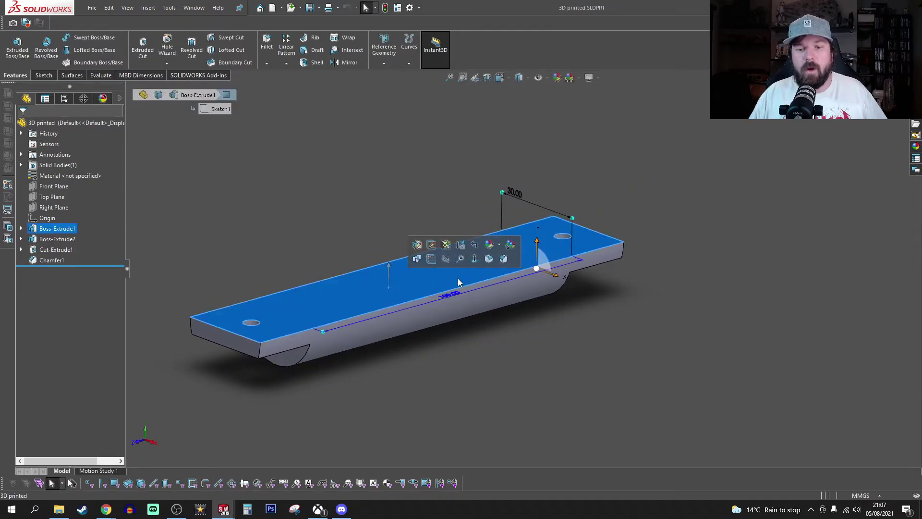
{"action": "scroll", "coordinate": [375, 407], "scroll_direction": "down", "scroll_amount": 2}
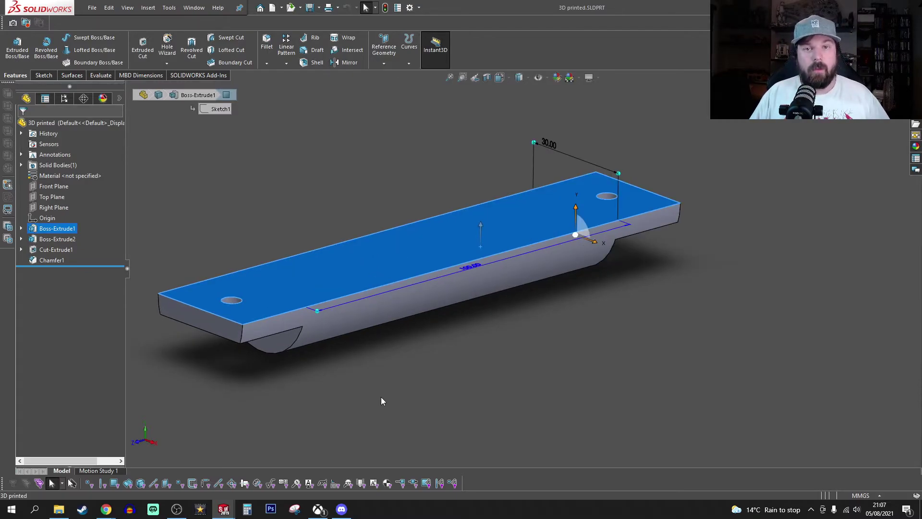
{"action": "middle_click_drag", "start_coordinate": [381, 397], "coordinate": [392, 290]}
{"action": "left_click", "coordinate": [428, 304]}
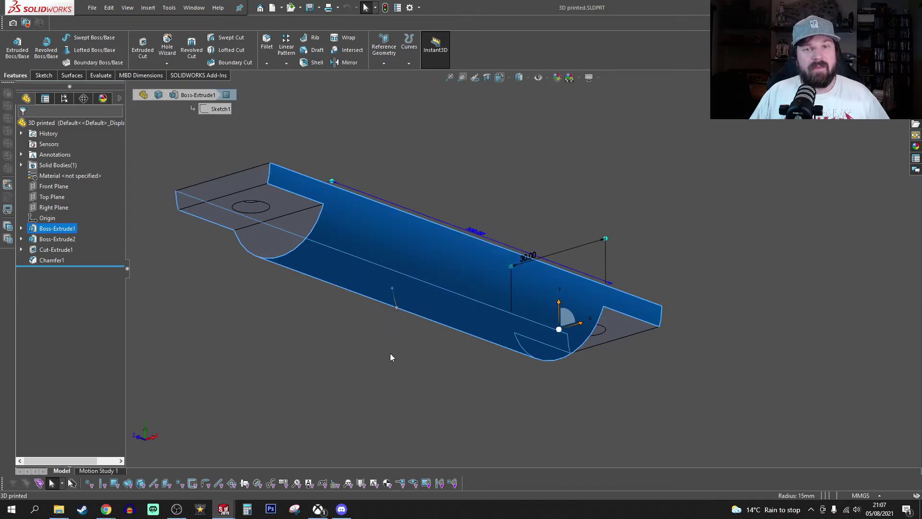
{"action": "middle_click_drag", "start_coordinate": [390, 353], "coordinate": [264, 263]}
{"action": "middle_click_drag", "start_coordinate": [367, 320], "coordinate": [436, 380]}
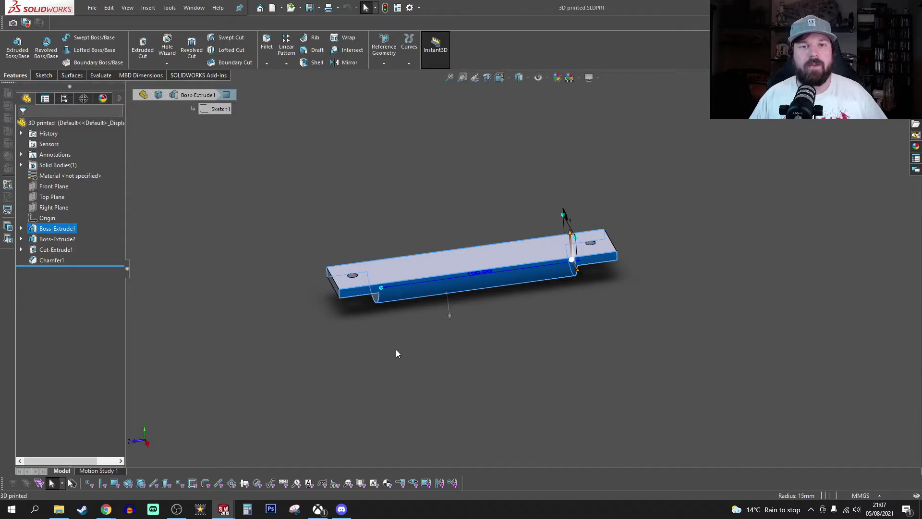
{"action": "middle_click_drag", "start_coordinate": [396, 353], "coordinate": [465, 191]}
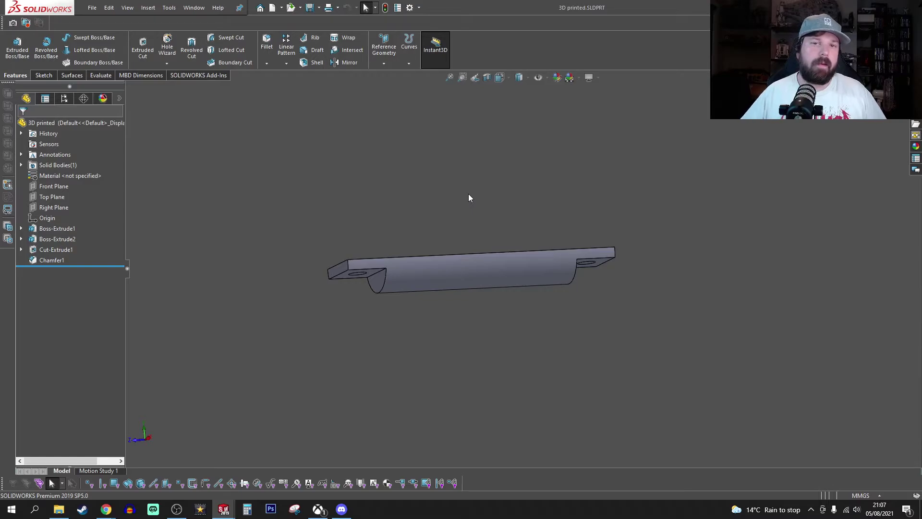
{"action": "middle_click_drag", "start_coordinate": [469, 197], "coordinate": [417, 346]}
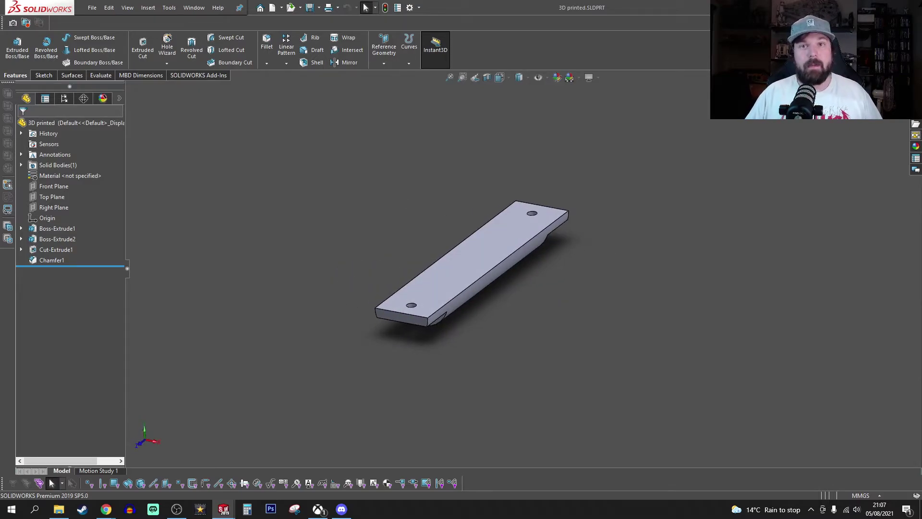
- Bring up the Thunder lord sectioned frond end B part and examine its hollow profile, side openings and blue trim
{"action": "left_click", "coordinate": [106, 509]}
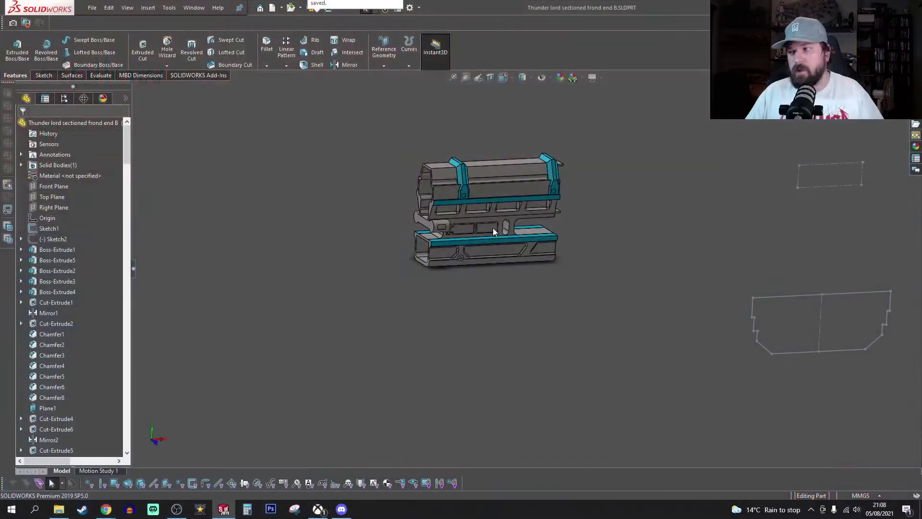
{"action": "middle_click_drag", "start_coordinate": [492, 228], "coordinate": [495, 270]}
{"action": "scroll", "coordinate": [465, 309], "scroll_direction": "down", "scroll_amount": 3}
{"action": "middle_click_drag", "start_coordinate": [465, 309], "coordinate": [471, 281]}
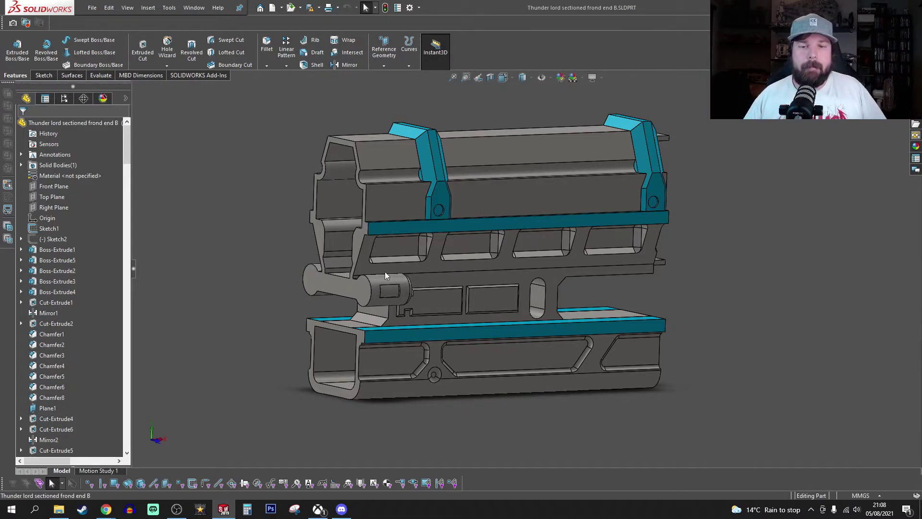
{"action": "middle_click_drag", "start_coordinate": [384, 272], "coordinate": [444, 297]}
{"action": "scroll", "coordinate": [512, 304], "scroll_direction": "up", "scroll_amount": 3}
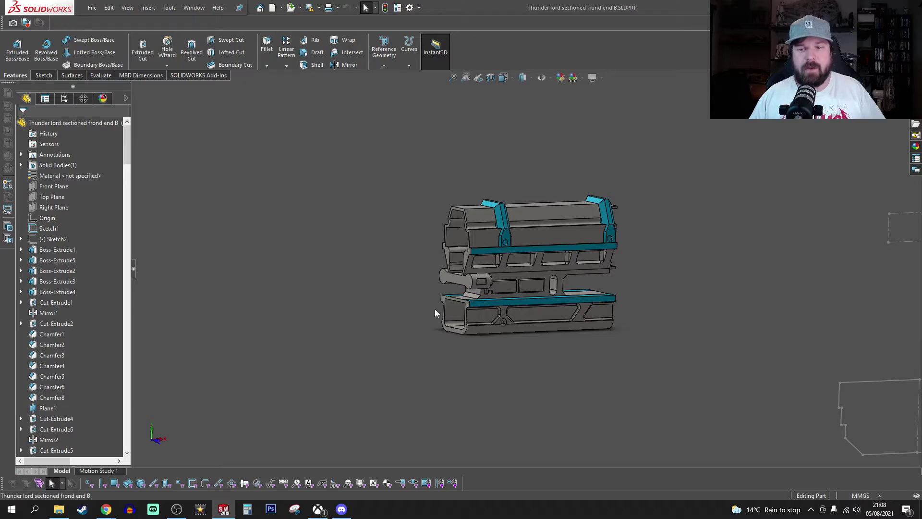
- Examine the sectioned front end's open profile, checking the inner side wall of the lower box channel
{"action": "scroll", "coordinate": [488, 244], "scroll_direction": "down", "scroll_amount": 3}
{"action": "middle_click_drag", "start_coordinate": [488, 243], "coordinate": [406, 223]}
{"action": "left_click", "coordinate": [380, 355]}
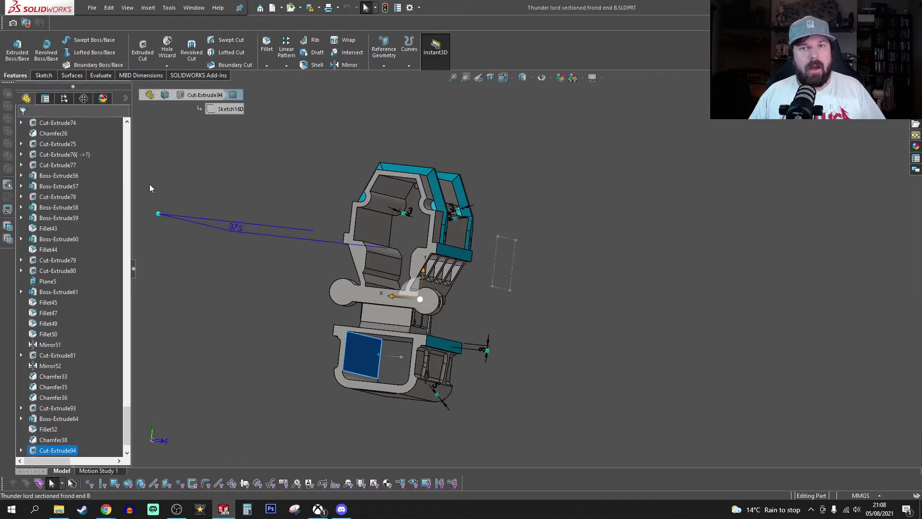
{"action": "middle_click_drag", "start_coordinate": [441, 366], "coordinate": [379, 305]}
{"action": "scroll", "coordinate": [357, 307], "scroll_direction": "down", "scroll_amount": 5}
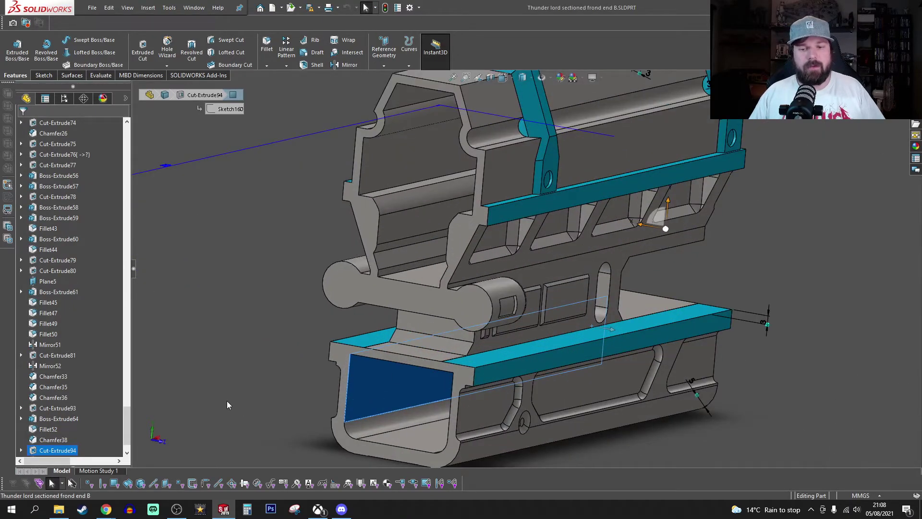
{"action": "left_click", "coordinate": [227, 401]}
- Inspect the crossbar with rounded ends, the inner floor of the upper hollow and the flat front end face above the lower channel
{"action": "middle_click_drag", "start_coordinate": [337, 375], "coordinate": [302, 343]}
{"action": "scroll", "coordinate": [406, 295], "scroll_direction": "down", "scroll_amount": 4}
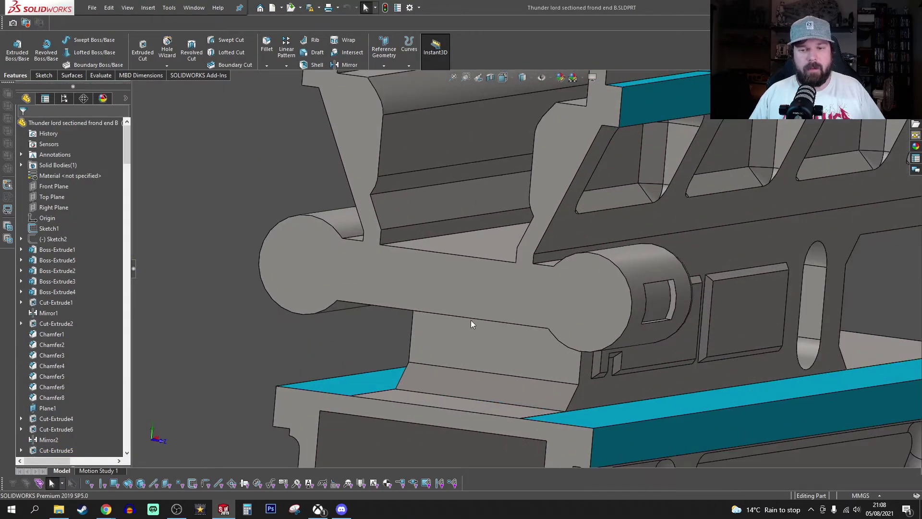
{"action": "middle_click_drag", "start_coordinate": [470, 321], "coordinate": [464, 351]}
{"action": "left_click", "coordinate": [487, 278]}
{"action": "left_click", "coordinate": [485, 190]}
{"action": "scroll", "coordinate": [517, 254], "scroll_direction": "up", "scroll_amount": 3}
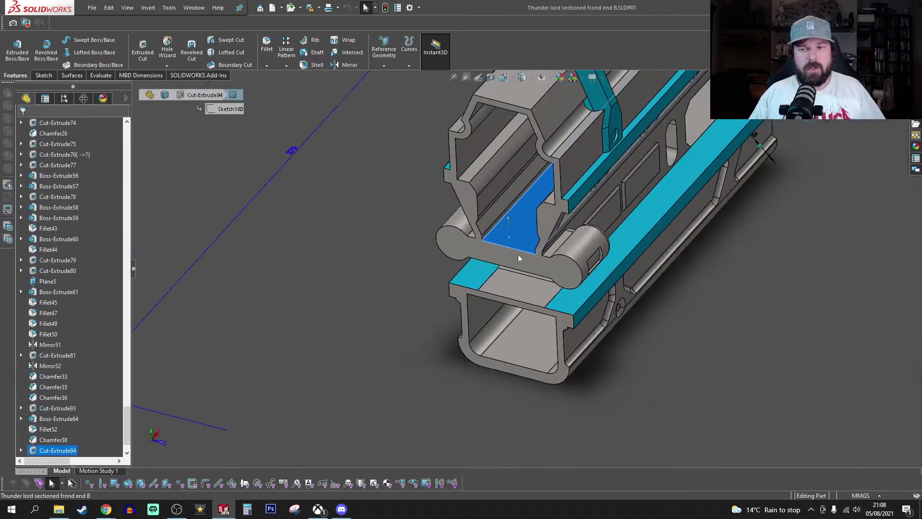
{"action": "scroll", "coordinate": [518, 254], "scroll_direction": "down", "scroll_amount": 3}
{"action": "left_click", "coordinate": [429, 210]}
{"action": "scroll", "coordinate": [496, 262], "scroll_direction": "up", "scroll_amount": 4}
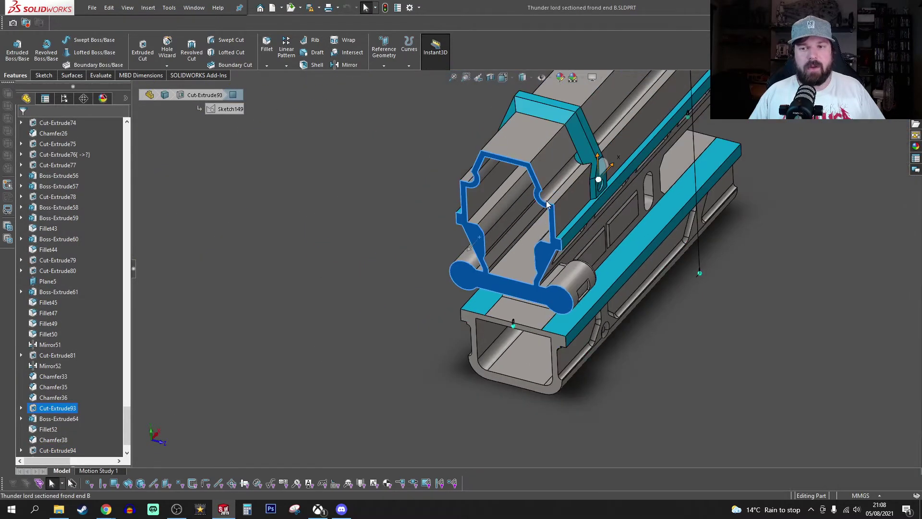
{"action": "middle_click_drag", "start_coordinate": [546, 204], "coordinate": [480, 275]}
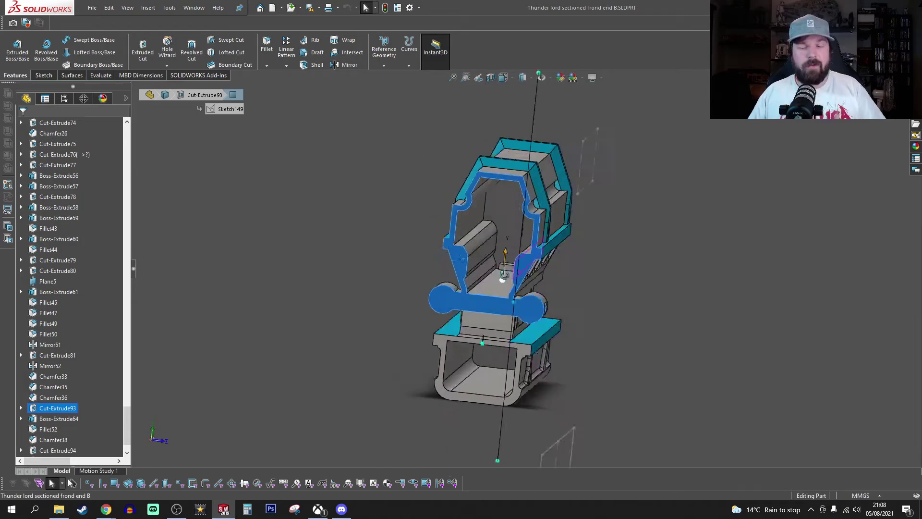
- Examine the part's side, covering the slanted pockets, the cylindrical stub and the chamfered end edges of the two rectangular panels
{"action": "middle_click_drag", "start_coordinate": [572, 269], "coordinate": [473, 256]}
{"action": "scroll", "coordinate": [468, 255], "scroll_direction": "down", "scroll_amount": 5}
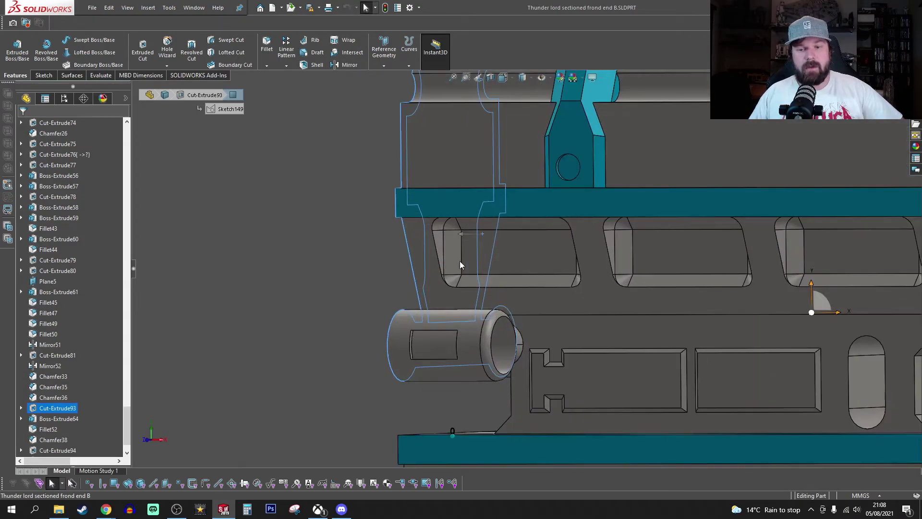
{"action": "left_click", "coordinate": [456, 262]}
{"action": "left_click", "coordinate": [684, 375]}
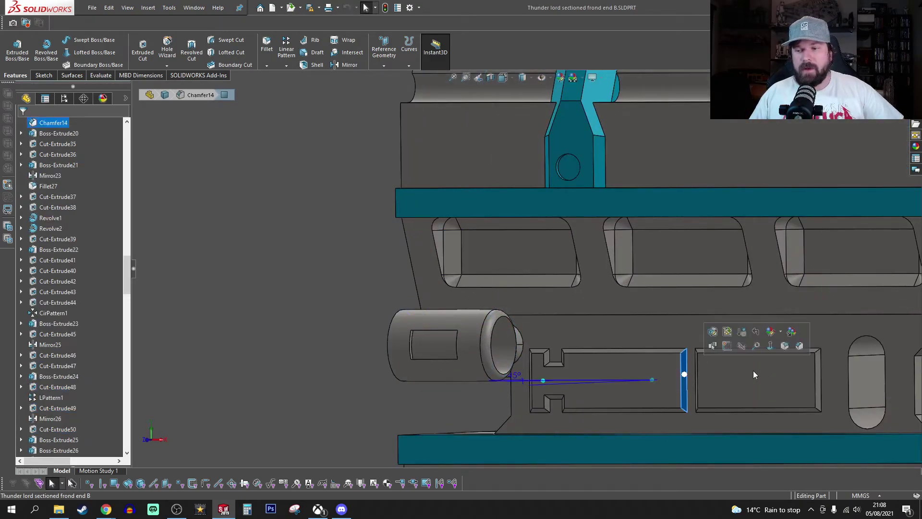
{"action": "left_click", "coordinate": [818, 375]}
{"action": "scroll", "coordinate": [583, 332], "scroll_direction": "up", "scroll_amount": 7}
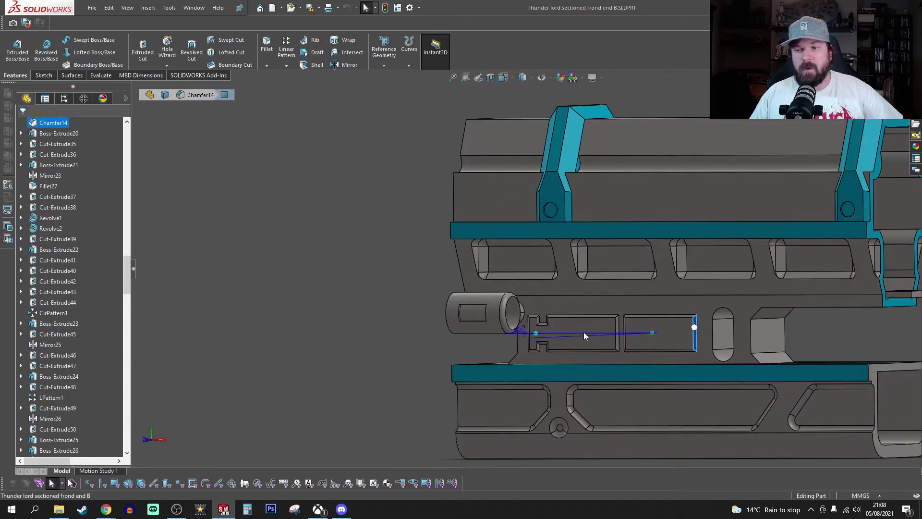
- View the part standing upright and inspect the hollow interior and walls at its blue-trimmed end, finishing with the opposite open end
{"action": "middle_click_drag", "start_coordinate": [517, 310], "coordinate": [422, 376]}
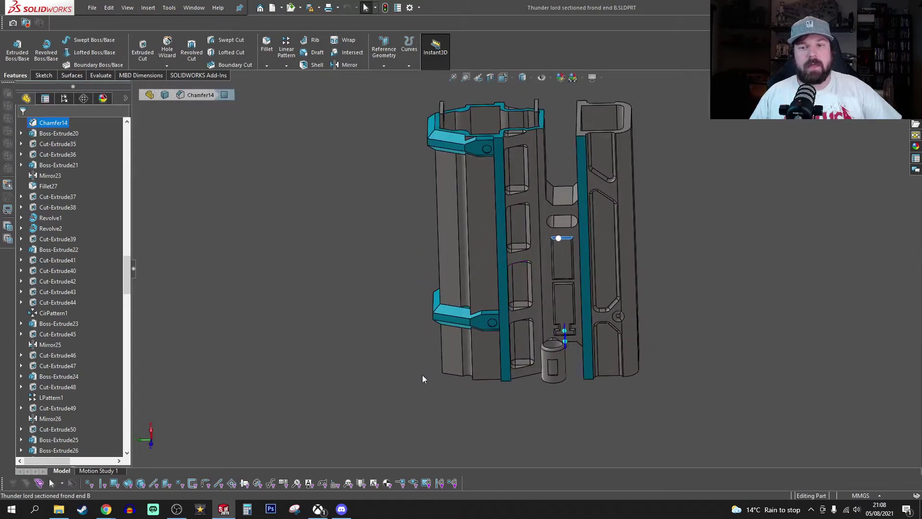
{"action": "scroll", "coordinate": [574, 259], "scroll_direction": "up", "scroll_amount": 3}
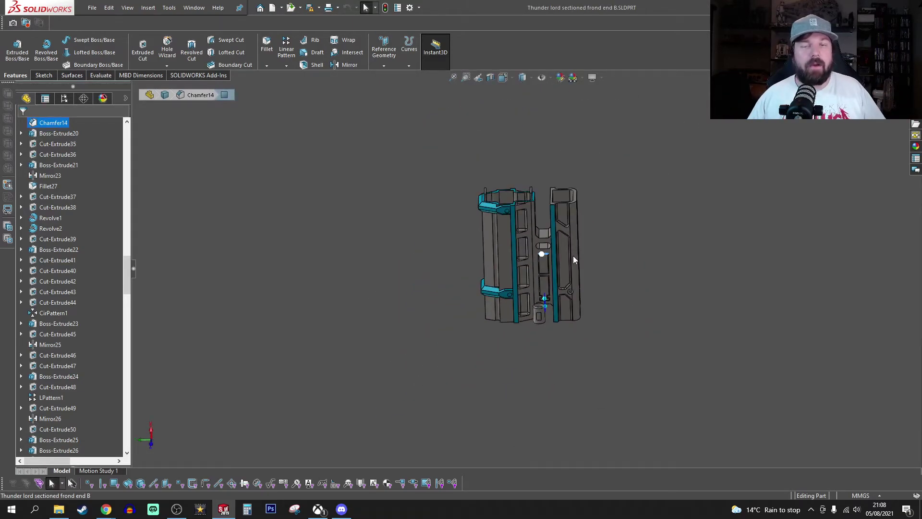
{"action": "scroll", "coordinate": [559, 243], "scroll_direction": "down", "scroll_amount": 10}
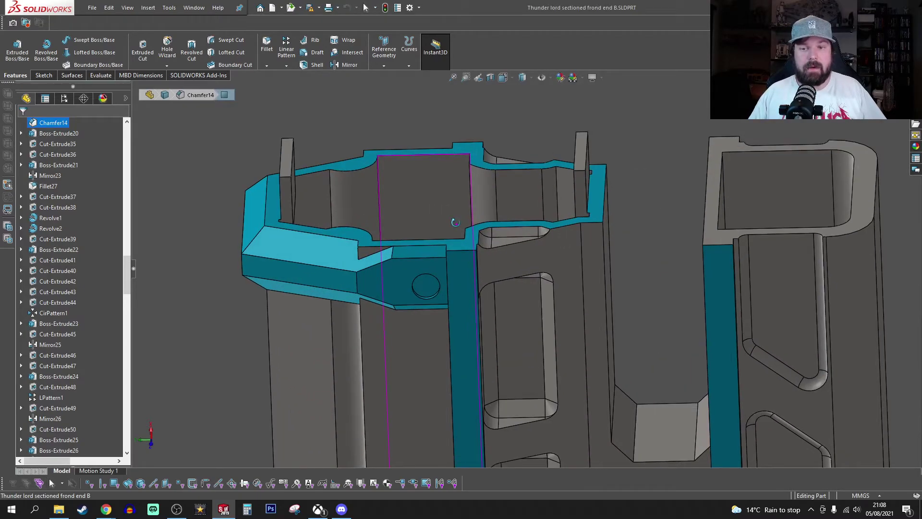
{"action": "middle_click_drag", "start_coordinate": [455, 223], "coordinate": [464, 343]}
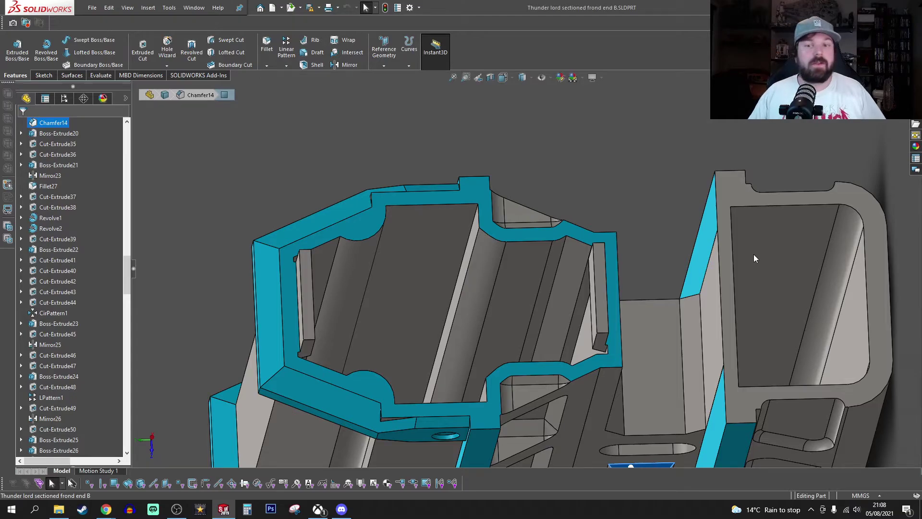
{"action": "scroll", "coordinate": [428, 286], "scroll_direction": "down", "scroll_amount": 4}
{"action": "scroll", "coordinate": [462, 340], "scroll_direction": "up", "scroll_amount": 6}
{"action": "middle_click_drag", "start_coordinate": [462, 342], "coordinate": [377, 373]}
{"action": "middle_click_drag", "start_coordinate": [433, 374], "coordinate": [411, 387]}
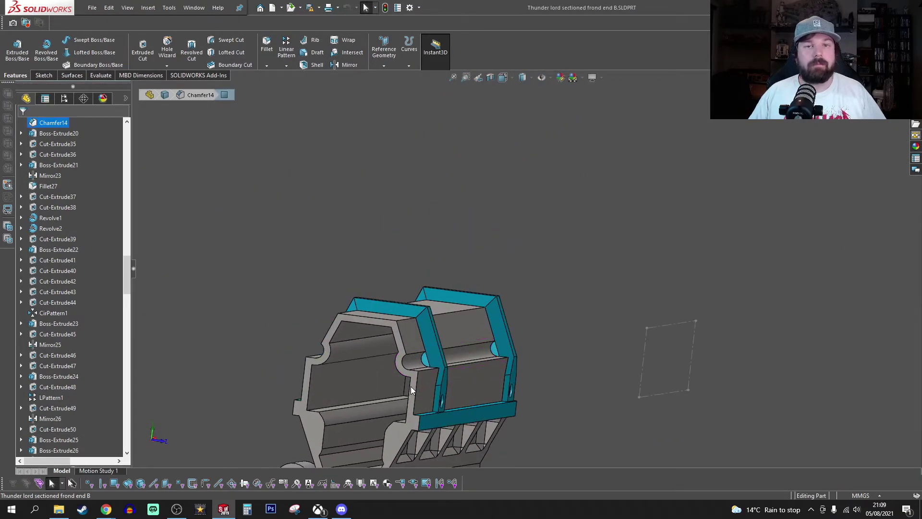
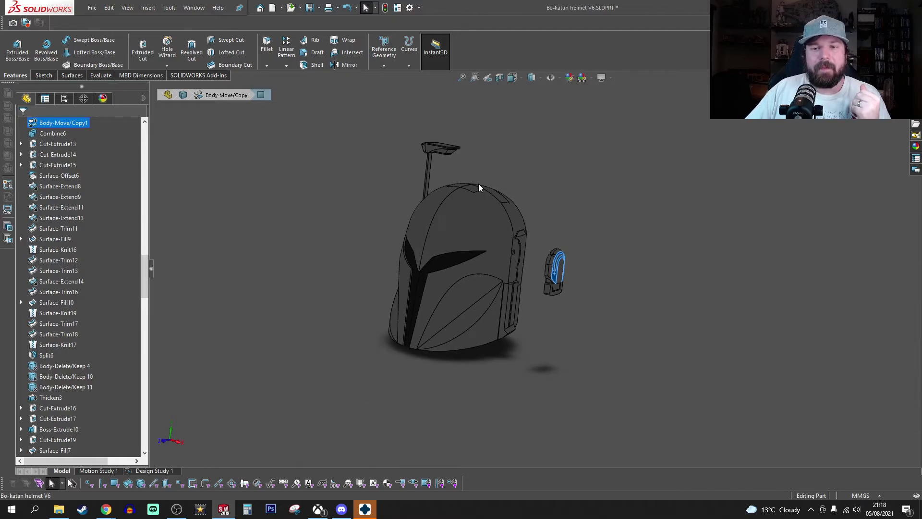
- Examine the helmet's front shell face and cheek panel together with the detached ear piece
{"action": "left_click", "coordinate": [466, 226]}
{"action": "middle_click_drag", "start_coordinate": [480, 253], "coordinate": [433, 325]}
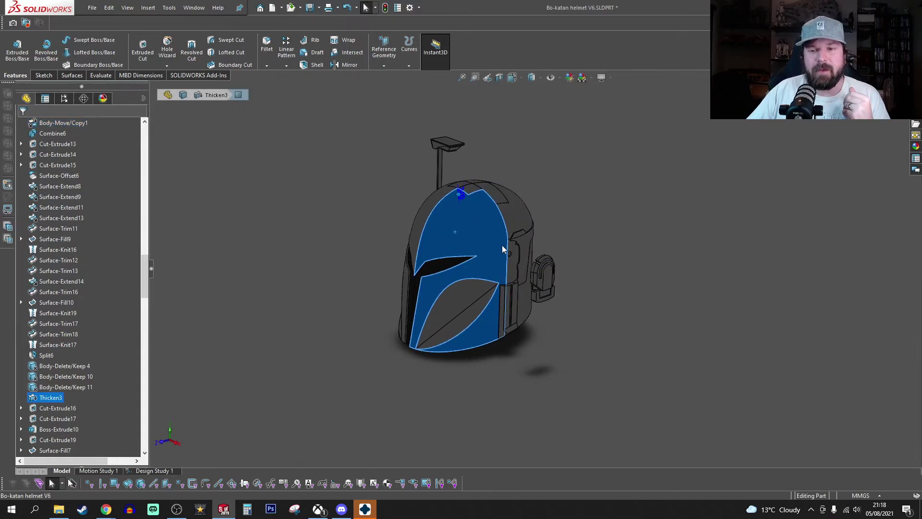
{"action": "scroll", "coordinate": [579, 397], "scroll_direction": "up", "scroll_amount": 1}
{"action": "scroll", "coordinate": [567, 355], "scroll_direction": "down", "scroll_amount": 2}
{"action": "left_click", "coordinate": [540, 319]}
{"action": "middle_click_drag", "start_coordinate": [439, 192], "coordinate": [430, 208]}
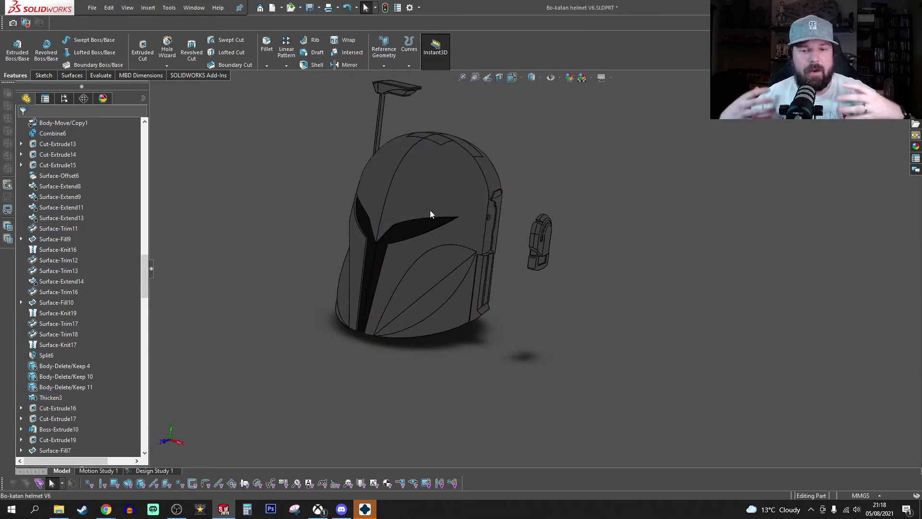
{"action": "left_click", "coordinate": [421, 297]}
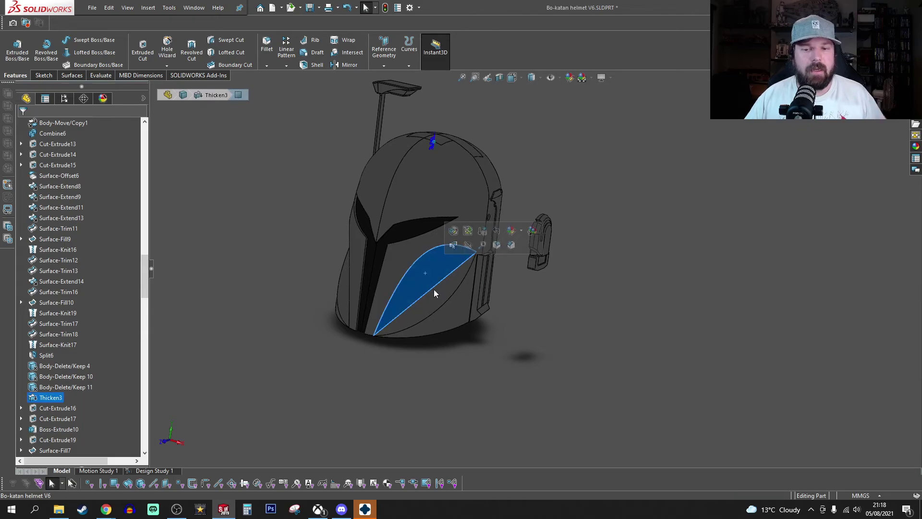
{"action": "left_click", "coordinate": [607, 305]}
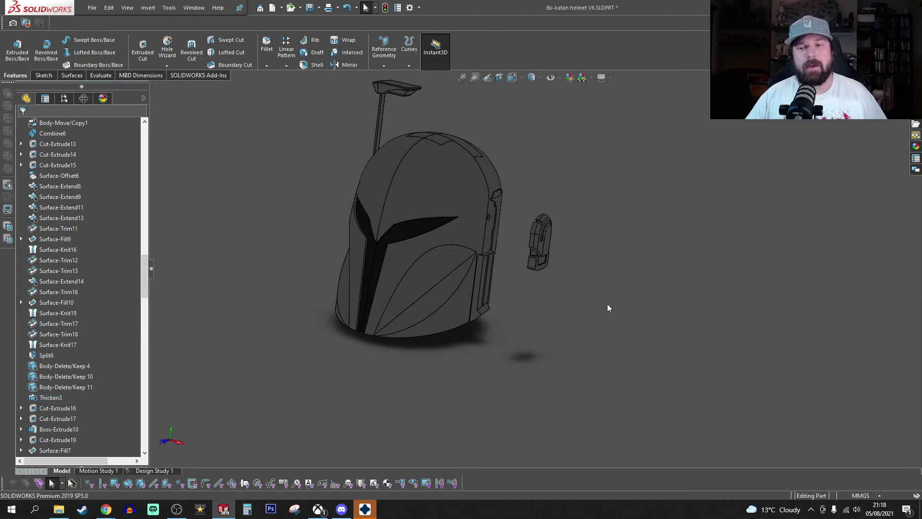
{"action": "left_click", "coordinate": [437, 160]}
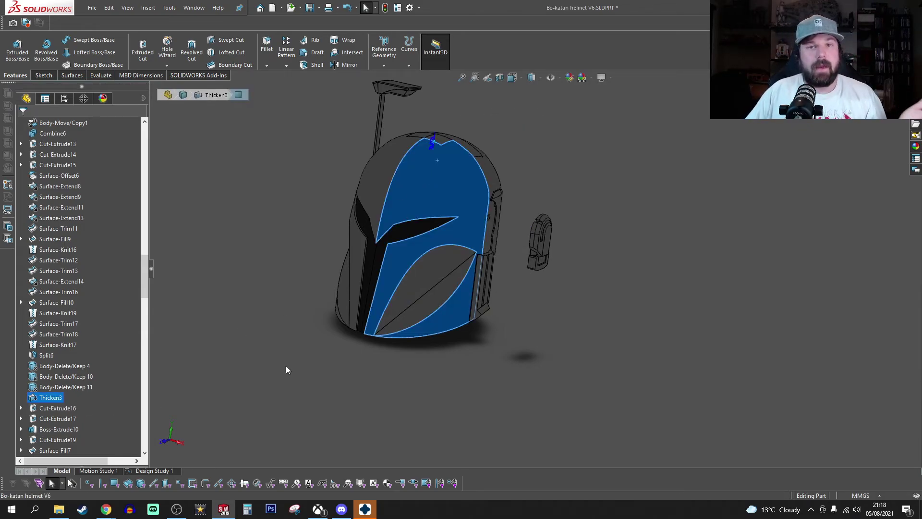
- Inspect the narrow side strip beside the cheek and the detached ear piece as separate bodies, then view the whole helmet
{"action": "scroll", "coordinate": [519, 263], "scroll_direction": "down", "scroll_amount": 2}
{"action": "scroll", "coordinate": [481, 267], "scroll_direction": "down", "scroll_amount": 3}
{"action": "left_click", "coordinate": [482, 268]}
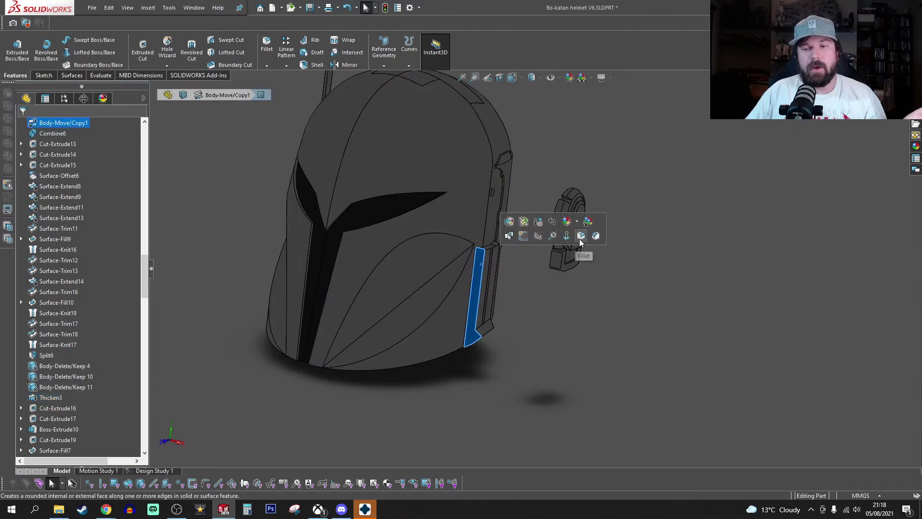
{"action": "left_click", "coordinate": [560, 265]}
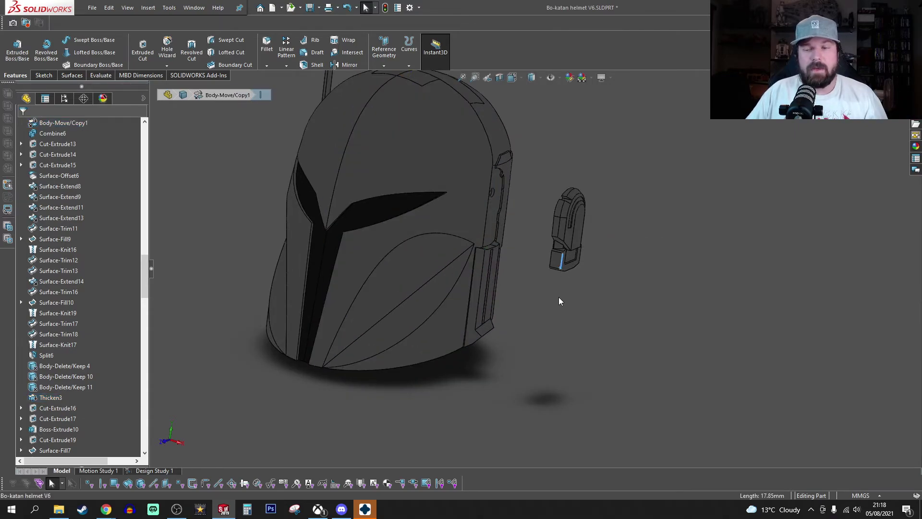
{"action": "scroll", "coordinate": [558, 297], "scroll_direction": "up", "scroll_amount": 2}
{"action": "scroll", "coordinate": [528, 243], "scroll_direction": "down", "scroll_amount": 5}
{"action": "mouse_move", "coordinate": [531, 284]}
{"action": "middle_mouse_down"}
{"action": "mouse_move", "coordinate": [576, 288]}
{"action": "mouse_move", "coordinate": [529, 284]}
{"action": "middle_mouse_up"}
{"action": "left_click_drag", "start_coordinate": [520, 214], "coordinate": [627, 425]}
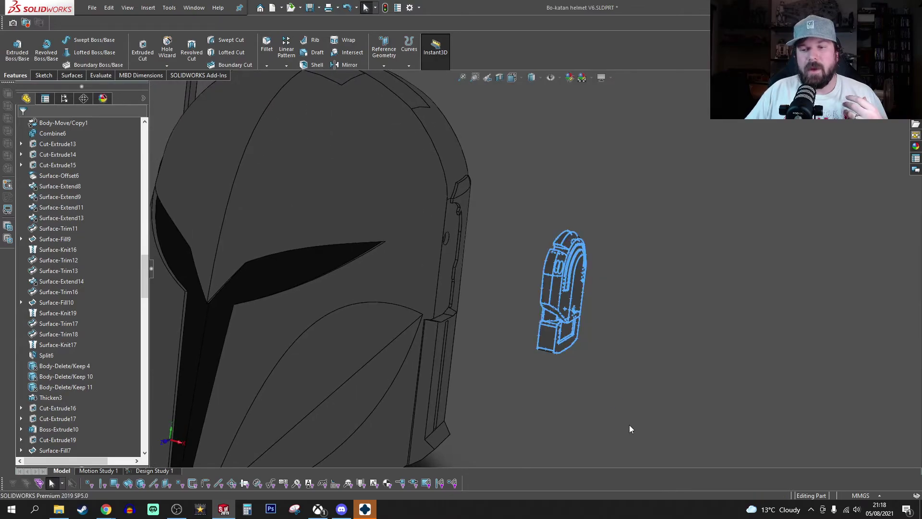
{"action": "left_click", "coordinate": [657, 400]}
{"action": "key", "text": "f"}
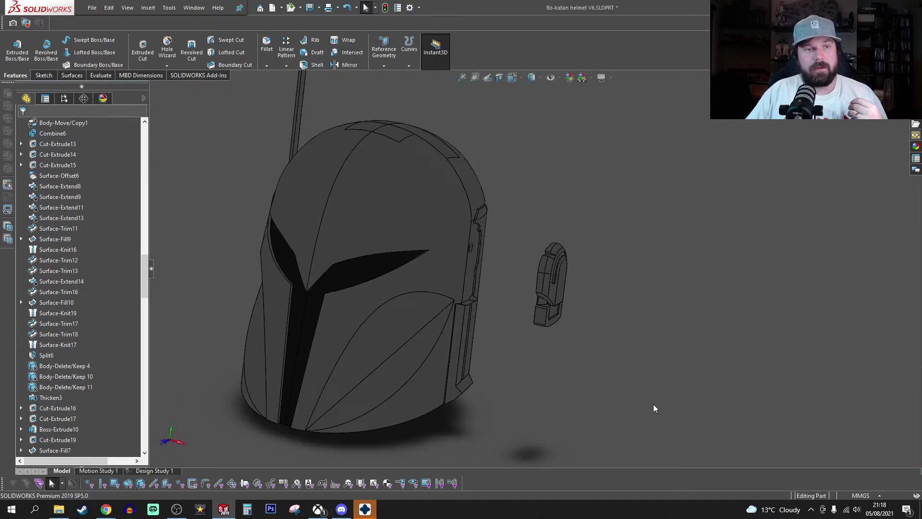
- Delete all helmet bodies with Delete/Keep Body, including the shell, side parts and antenna, keeping only the detached ear piece
{"action": "left_click", "coordinate": [149, 8]}
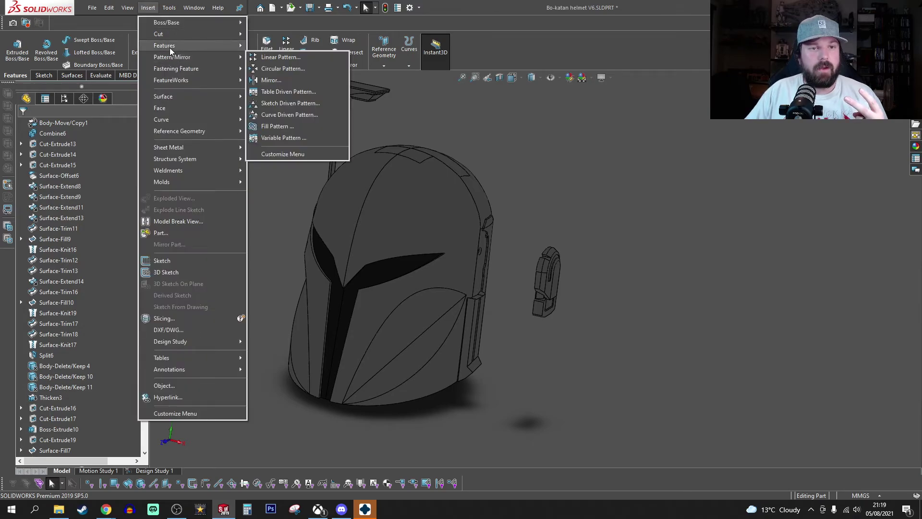
{"action": "mouse_move", "coordinate": [169, 47]}
{"action": "left_click", "coordinate": [301, 313]}
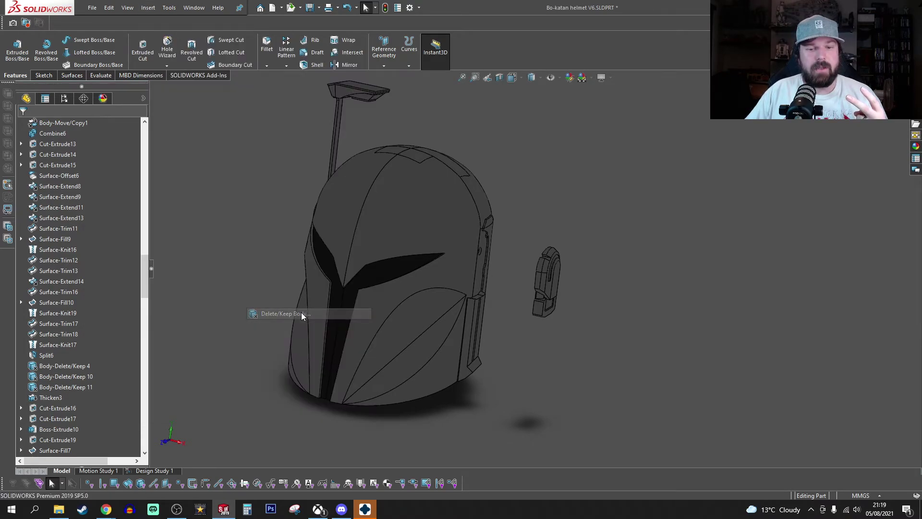
{"action": "left_click", "coordinate": [384, 233]}
{"action": "left_click", "coordinate": [388, 278]}
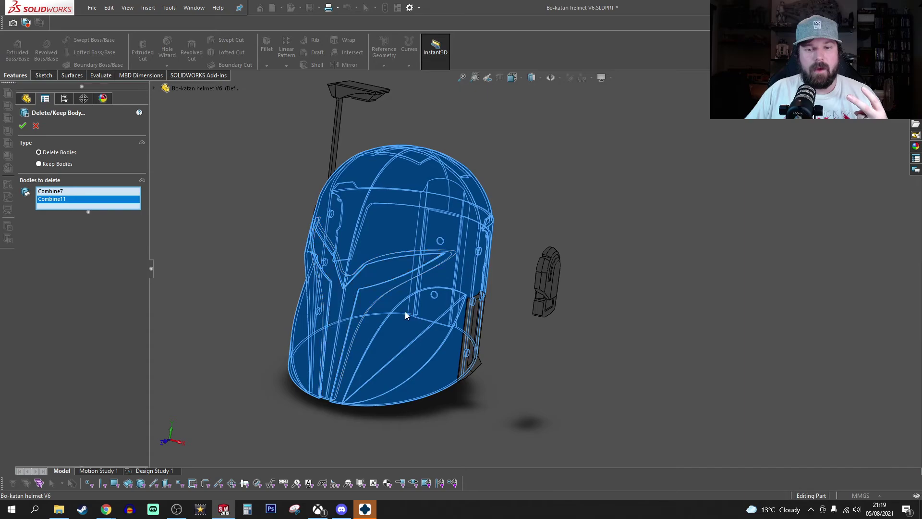
{"action": "middle_click_drag", "start_coordinate": [485, 338], "coordinate": [421, 350]}
{"action": "left_click", "coordinate": [482, 349]}
{"action": "middle_click_drag", "start_coordinate": [550, 339], "coordinate": [456, 324]}
{"action": "left_click", "coordinate": [525, 325]}
{"action": "left_click", "coordinate": [437, 346]}
{"action": "left_click", "coordinate": [437, 346]}
{"action": "left_click", "coordinate": [409, 182]}
{"action": "left_click", "coordinate": [413, 120]}
{"action": "middle_click_drag", "start_coordinate": [413, 120], "coordinate": [420, 283]}
{"action": "left_click", "coordinate": [575, 342]}
{"action": "left_click", "coordinate": [578, 339]}
{"action": "left_click", "coordinate": [22, 125]}
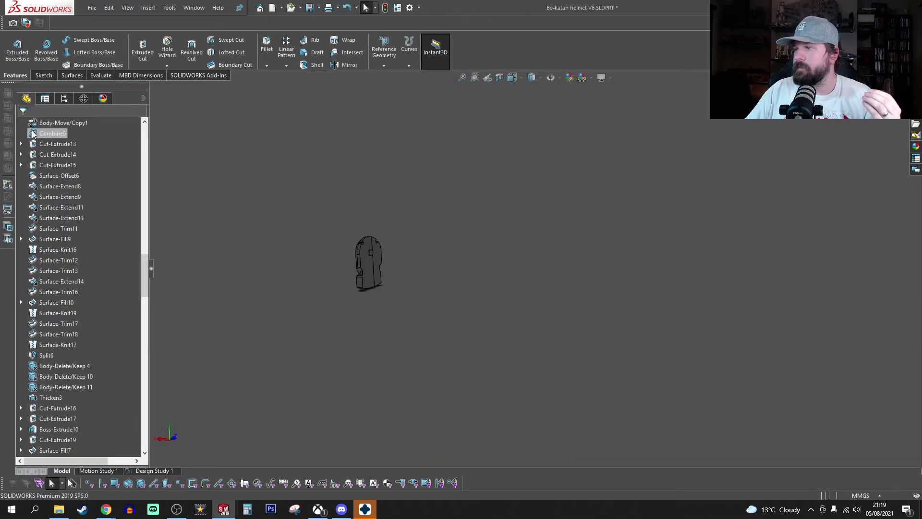
- Inspect the isolated ear piece and review the bodies selected in Body-Delete/Keep 12, closing the feature without editing it
{"action": "scroll", "coordinate": [381, 315], "scroll_direction": "up", "scroll_amount": 2}
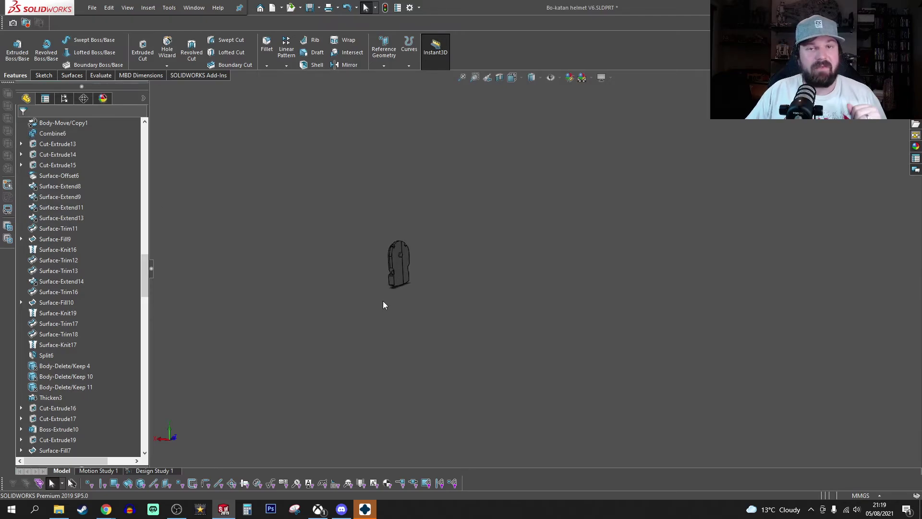
{"action": "middle_click_drag", "start_coordinate": [346, 302], "coordinate": [414, 319]}
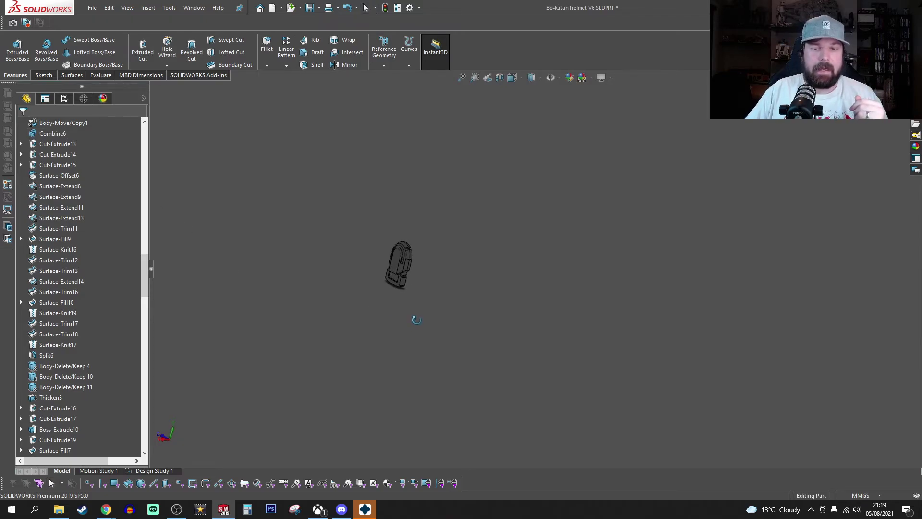
{"action": "scroll", "coordinate": [117, 337], "scroll_direction": "down", "scroll_amount": 9}
{"action": "scroll", "coordinate": [99, 391], "scroll_direction": "down", "scroll_amount": 15}
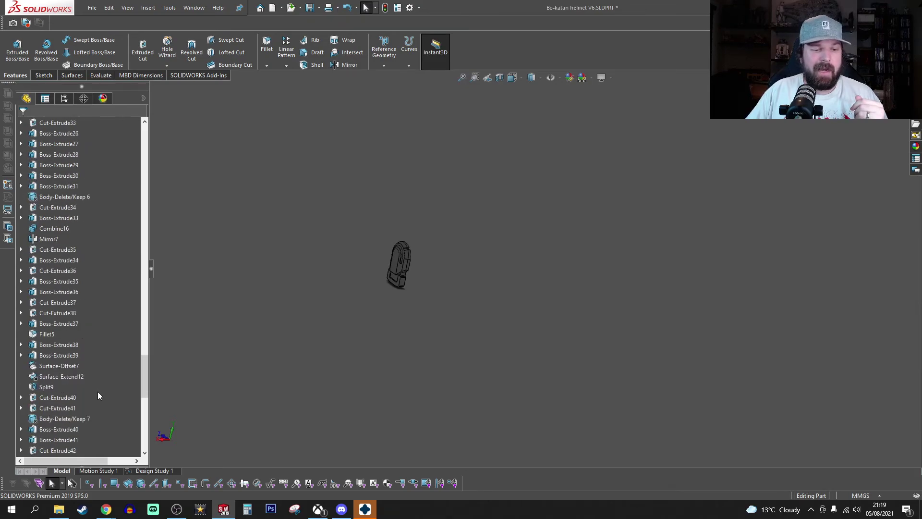
{"action": "left_click", "coordinate": [52, 272]}
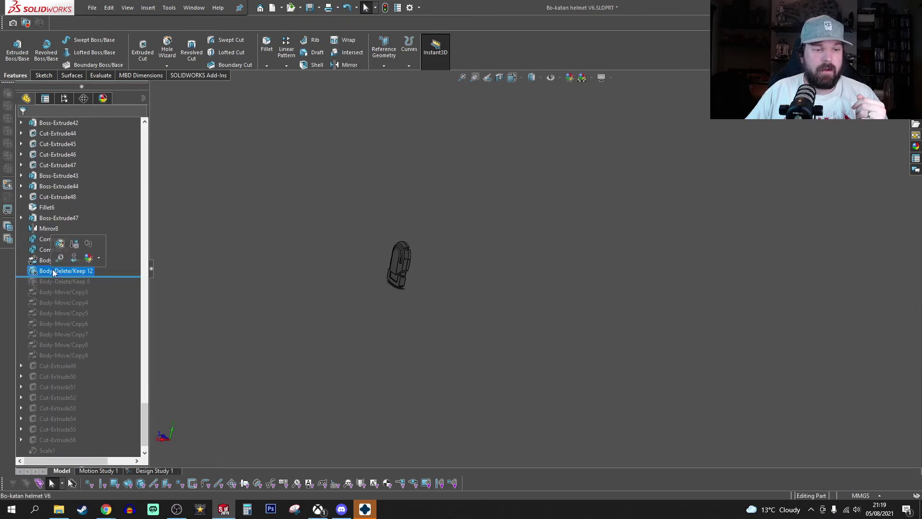
{"action": "left_click", "coordinate": [43, 238]}
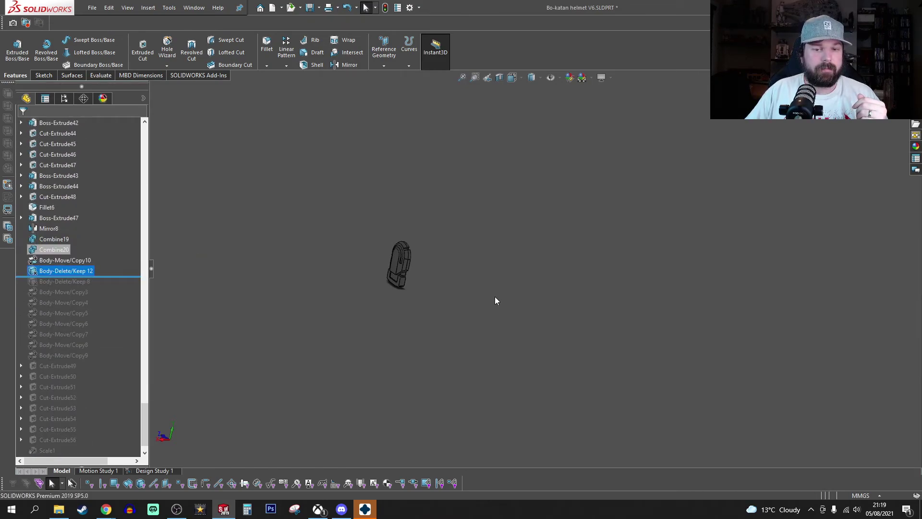
{"action": "left_click", "coordinate": [376, 256]}
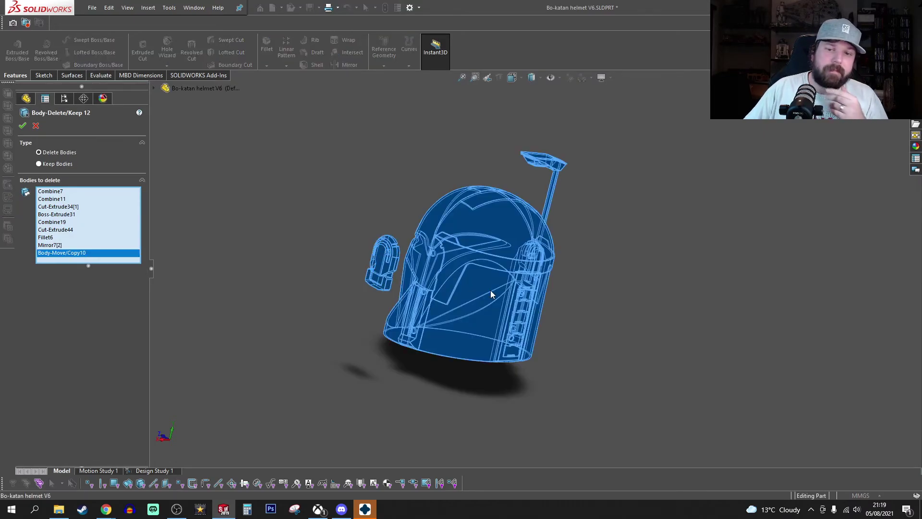
{"action": "middle_click_drag", "start_coordinate": [491, 292], "coordinate": [528, 288]}
{"action": "left_click", "coordinate": [538, 270]}
{"action": "left_click", "coordinate": [36, 125]}
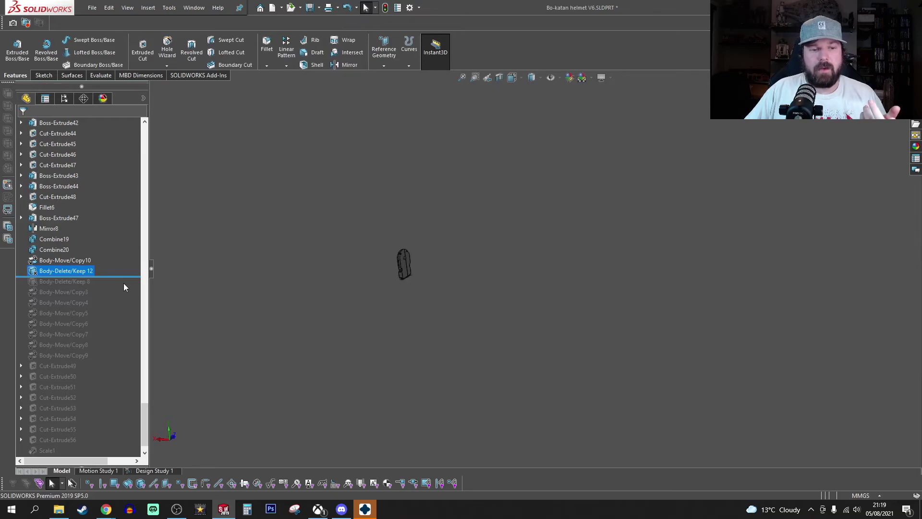
- Roll the model back to just above Body-Delete/Keep 12 to restore the deleted helmet bodies
{"action": "middle_click_drag", "start_coordinate": [269, 282], "coordinate": [365, 284]}
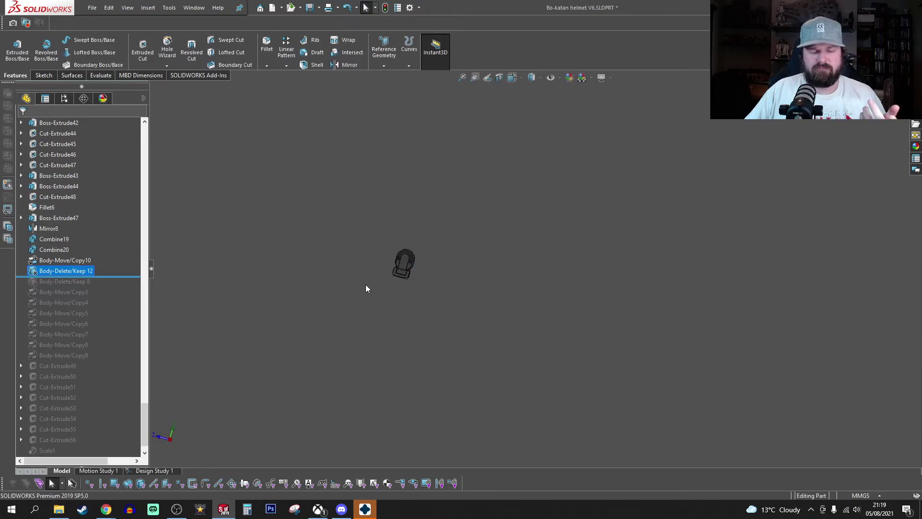
{"action": "left_click", "coordinate": [123, 276]}
{"action": "left_click_drag", "start_coordinate": [122, 275], "coordinate": [119, 260]}
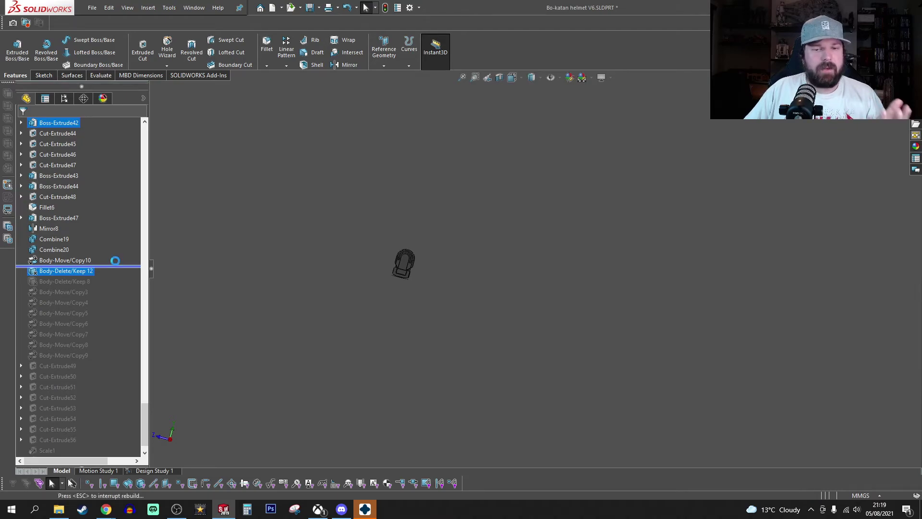
{"action": "middle_click_drag", "start_coordinate": [404, 312], "coordinate": [465, 361]}
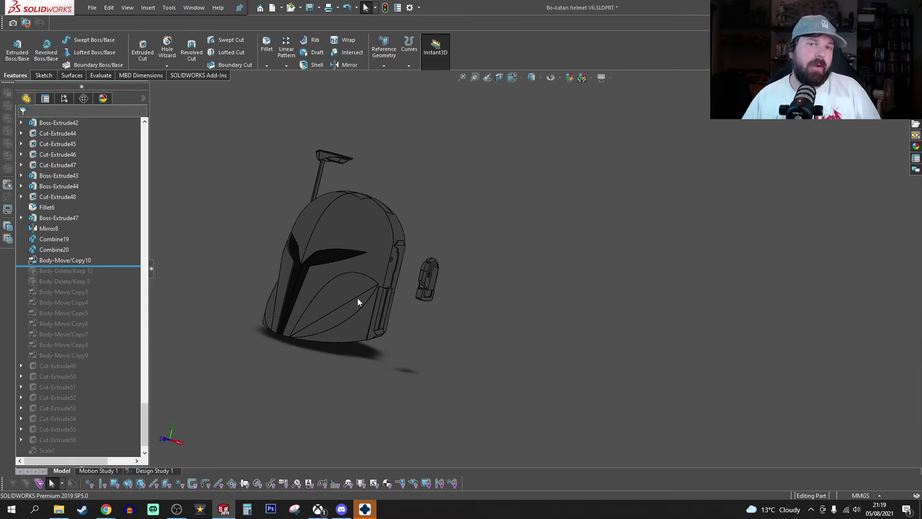
{"action": "left_click", "coordinate": [319, 12]}
{"action": "left_click", "coordinate": [338, 31]}
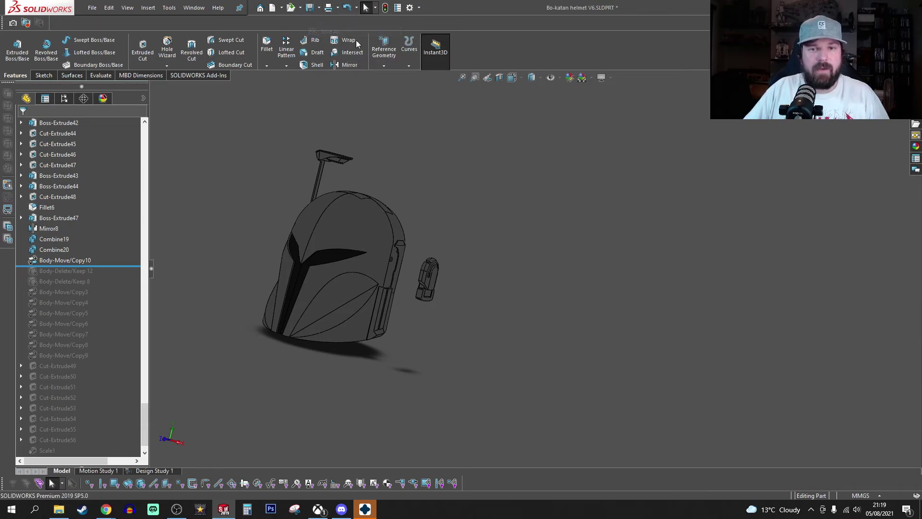
{"action": "left_click", "coordinate": [751, 134]}
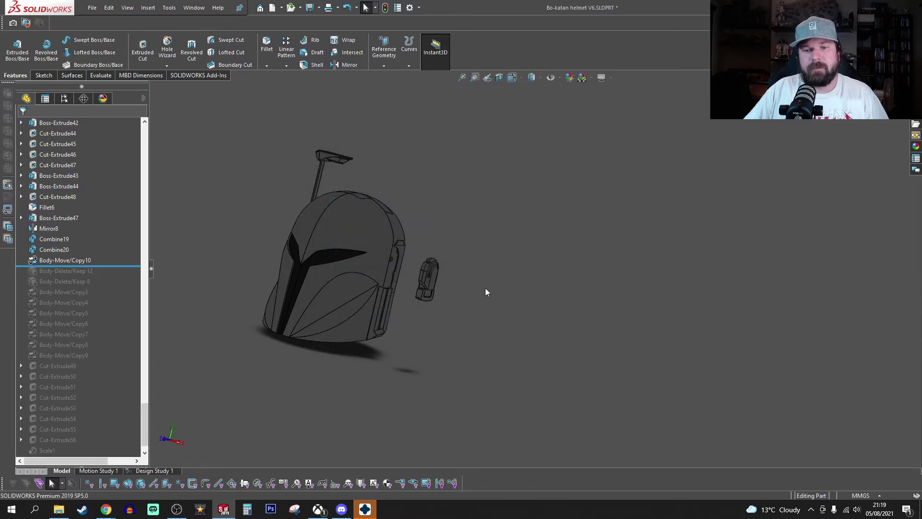
- Select the detached ear piece's inner slot face and begin a Save As with the file type set to STL
{"action": "scroll", "coordinate": [467, 293], "scroll_direction": "down", "scroll_amount": 10}
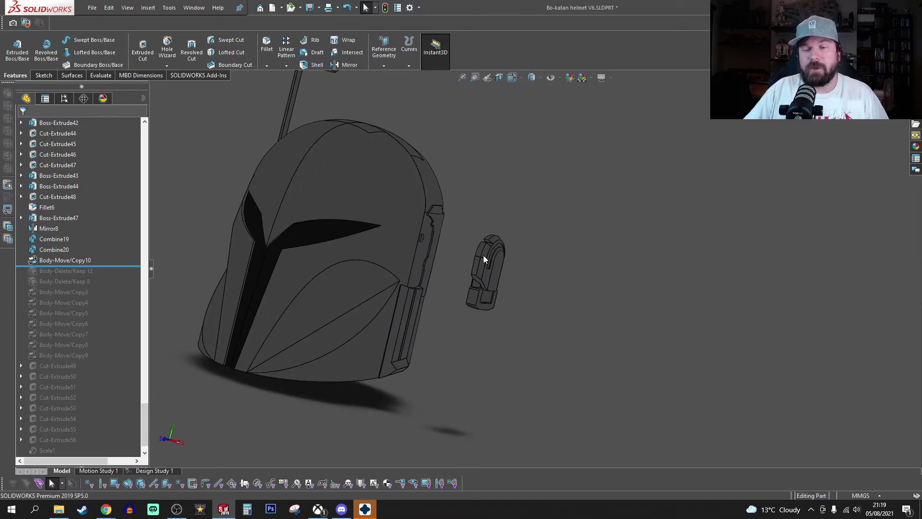
{"action": "left_click", "coordinate": [500, 290]}
{"action": "scroll", "coordinate": [437, 339], "scroll_direction": "up", "scroll_amount": 5}
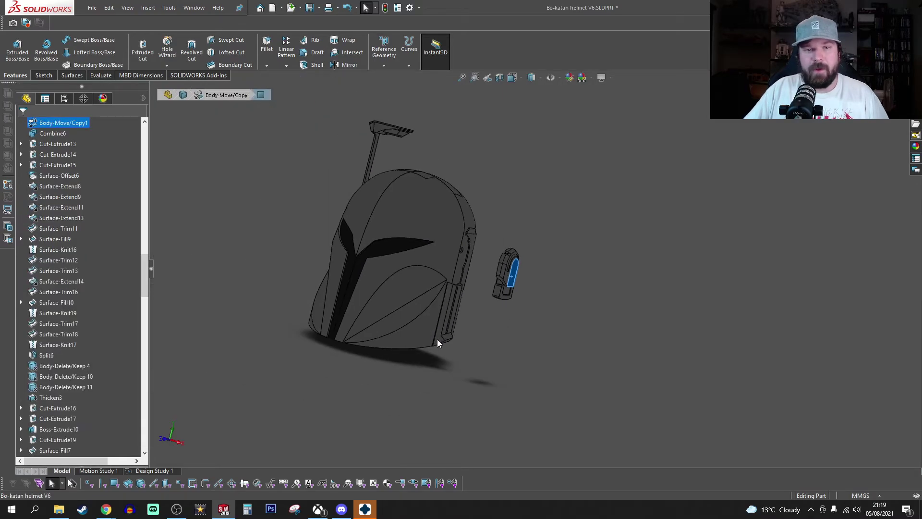
{"action": "left_click", "coordinate": [319, 8]}
{"action": "left_click", "coordinate": [325, 32]}
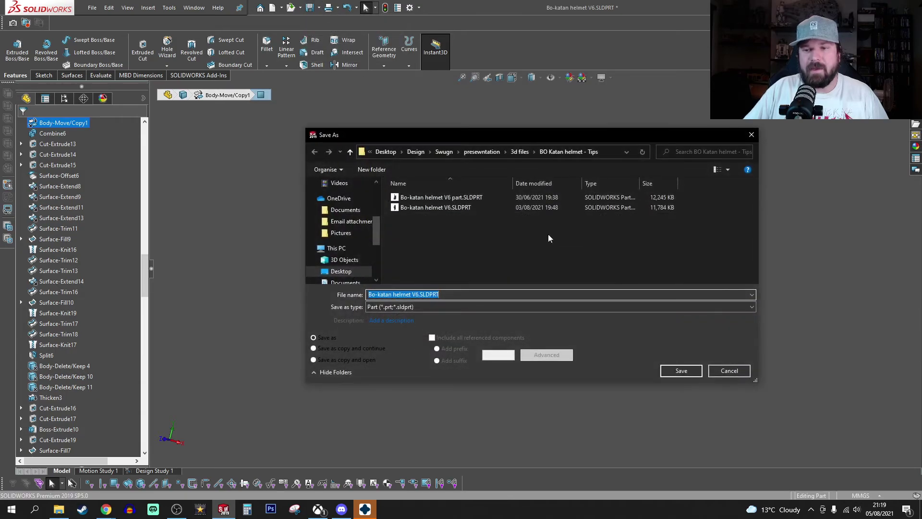
{"action": "left_click", "coordinate": [422, 308]}
{"action": "left_click", "coordinate": [377, 191]}
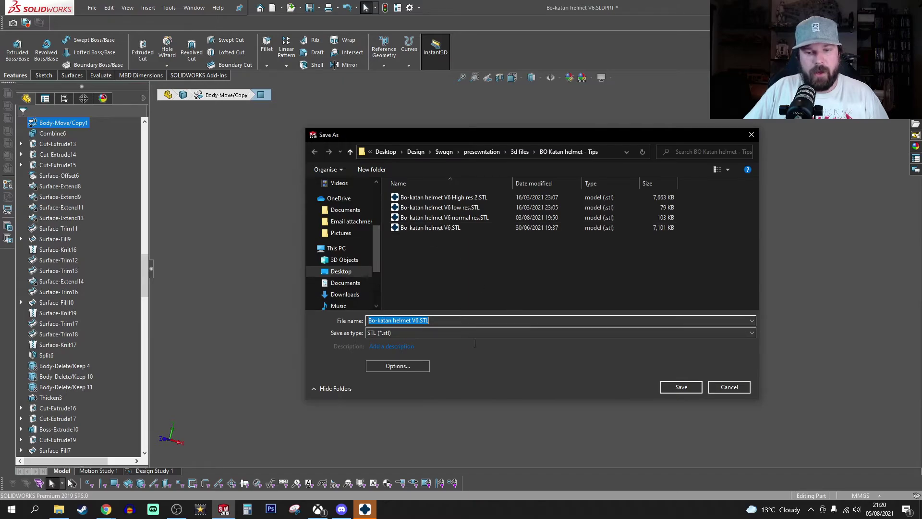
- Save the export as Bo-katan helmet V6 normal res.STL, replacing that existing file instead of Bo-katan helmet V6.STL
{"action": "left_click", "coordinate": [692, 386]}
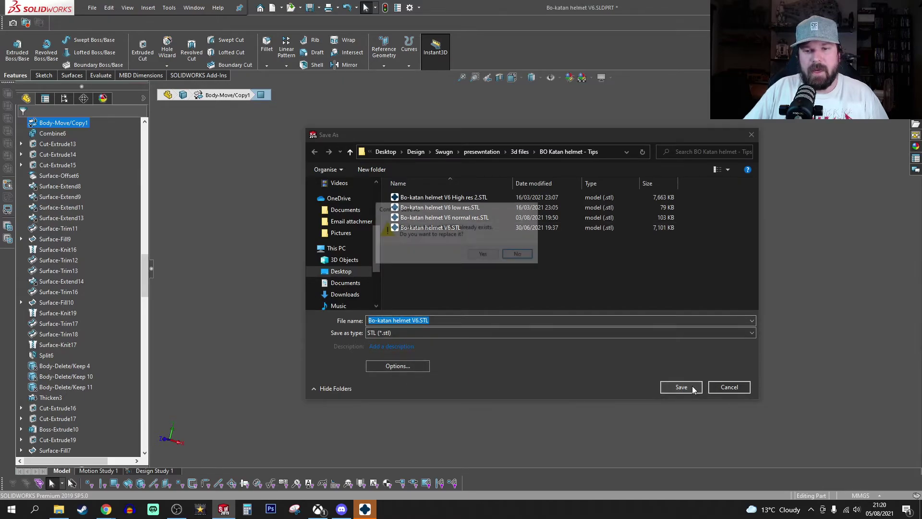
{"action": "left_click", "coordinate": [519, 255]}
{"action": "left_click", "coordinate": [460, 218]}
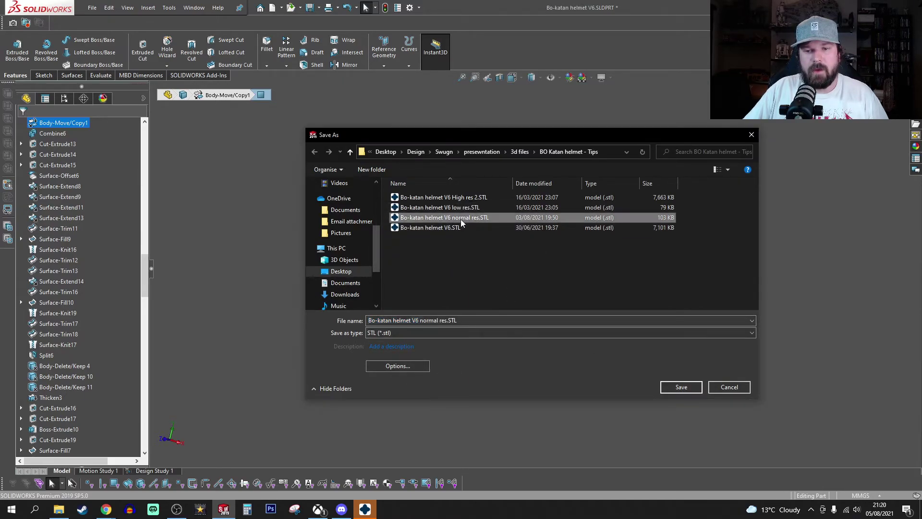
{"action": "left_click", "coordinate": [681, 387]}
{"action": "left_click", "coordinate": [485, 256]}
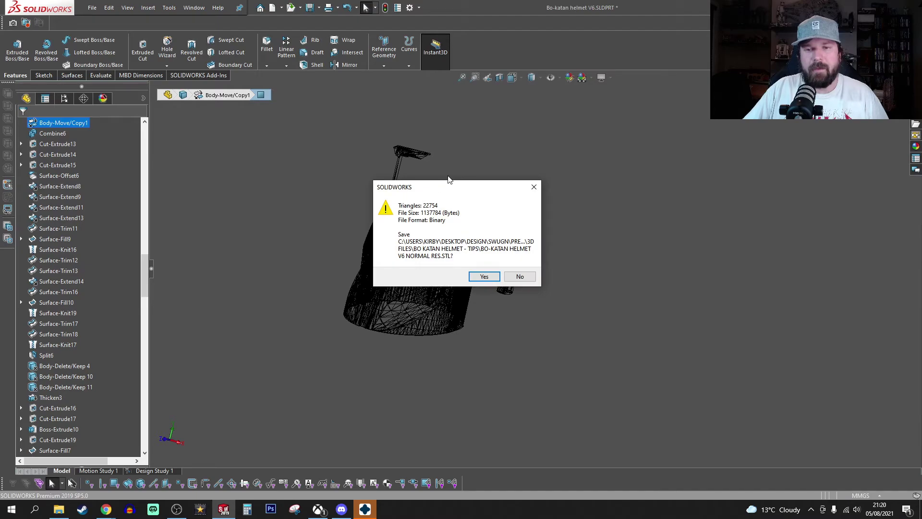
- Confirm the STL save and export only the selected bodies, so just the detached ear piece is written to the file
{"action": "left_click_drag", "start_coordinate": [449, 190], "coordinate": [712, 152]}
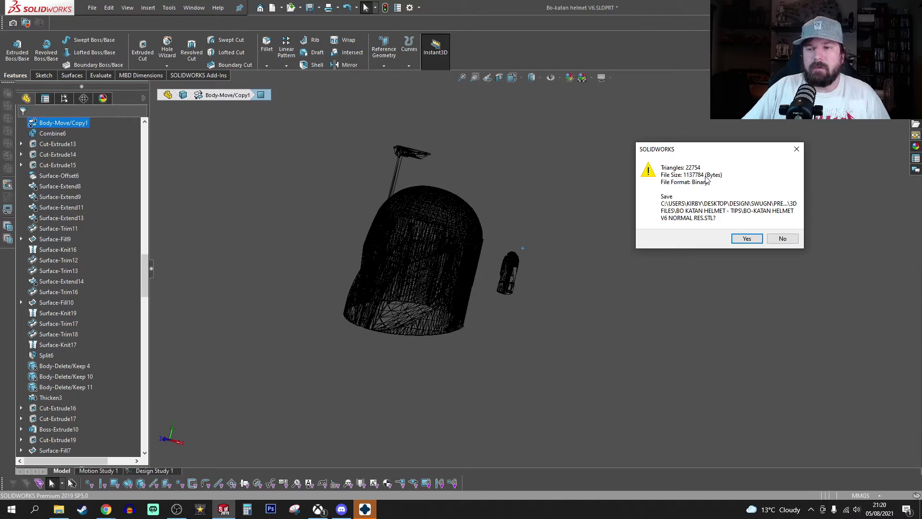
{"action": "left_click", "coordinate": [744, 242]}
{"action": "left_click_drag", "start_coordinate": [458, 230], "coordinate": [676, 190]}
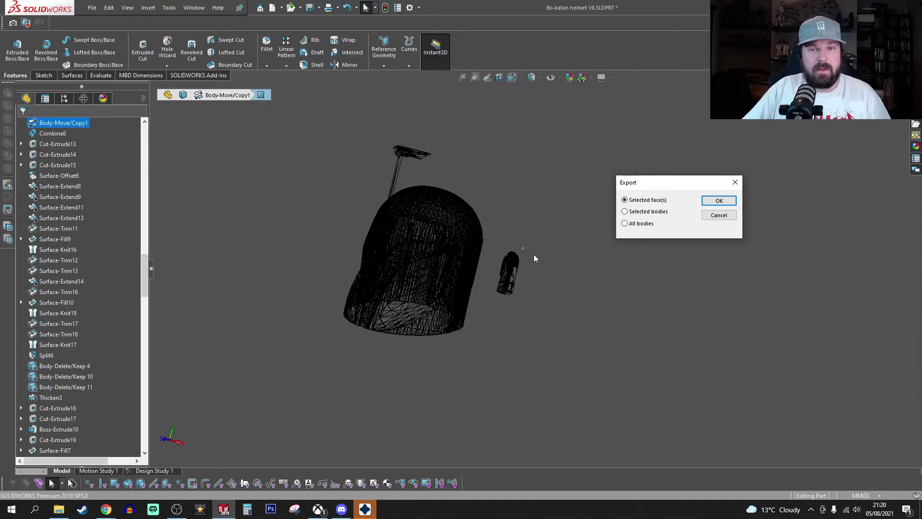
{"action": "left_click", "coordinate": [643, 215]}
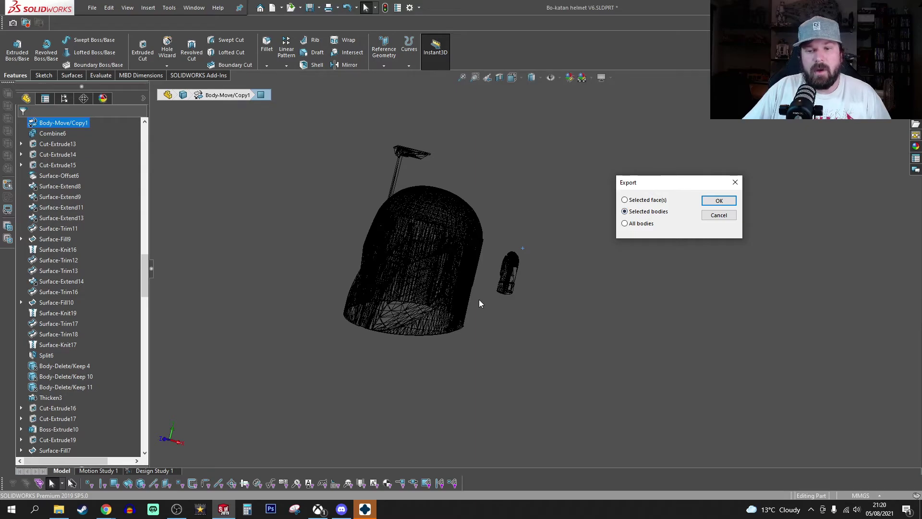
{"action": "left_click", "coordinate": [719, 200]}
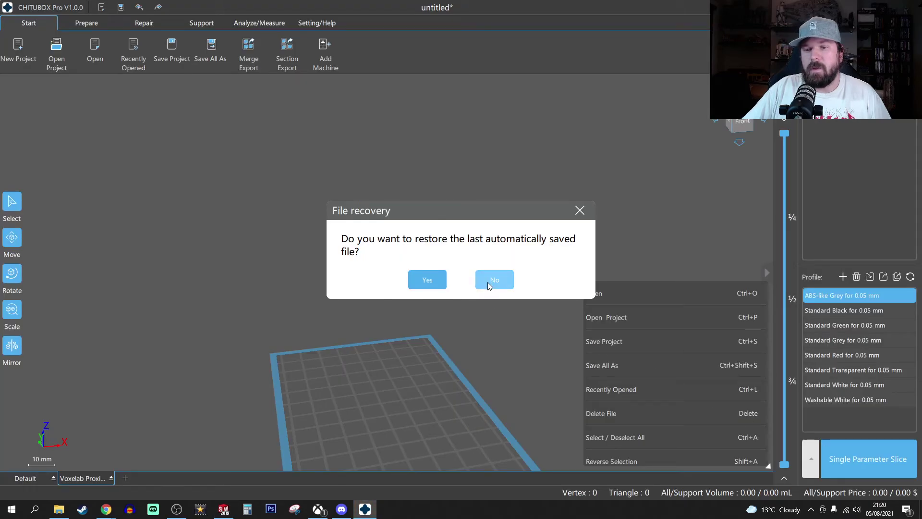
- Load Bo-katan helmet V6 normal res.STL into CHITUBOX Pro and inspect the ear piece from the side
{"action": "left_click", "coordinate": [491, 279]}
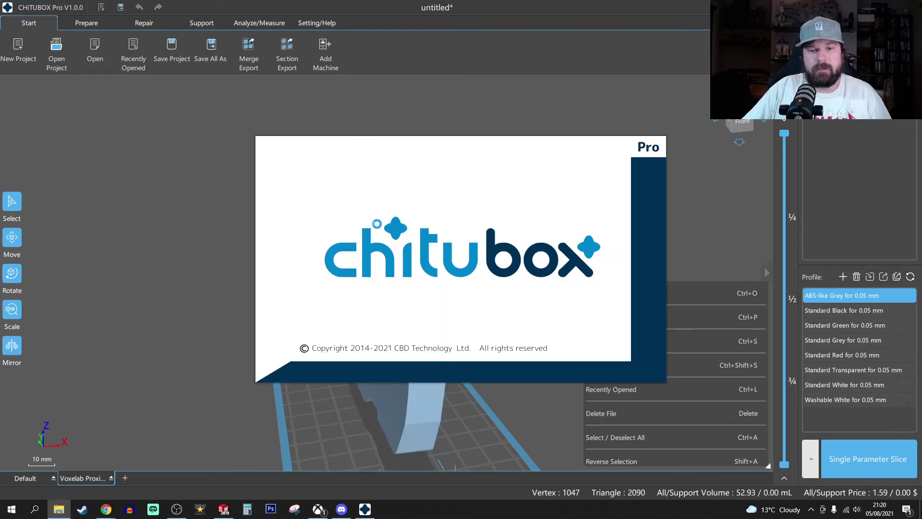
{"action": "middle_click_drag", "start_coordinate": [436, 217], "coordinate": [432, 149]}
{"action": "right_click_drag", "start_coordinate": [398, 252], "coordinate": [286, 264]}
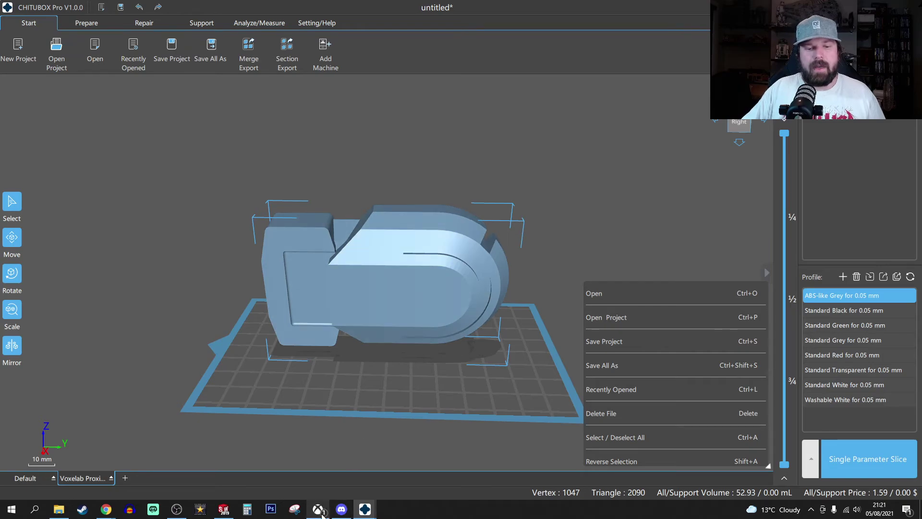
- Switch back to SOLIDWORKS and examine the detached ear piece close up
{"action": "left_click", "coordinate": [220, 512]}
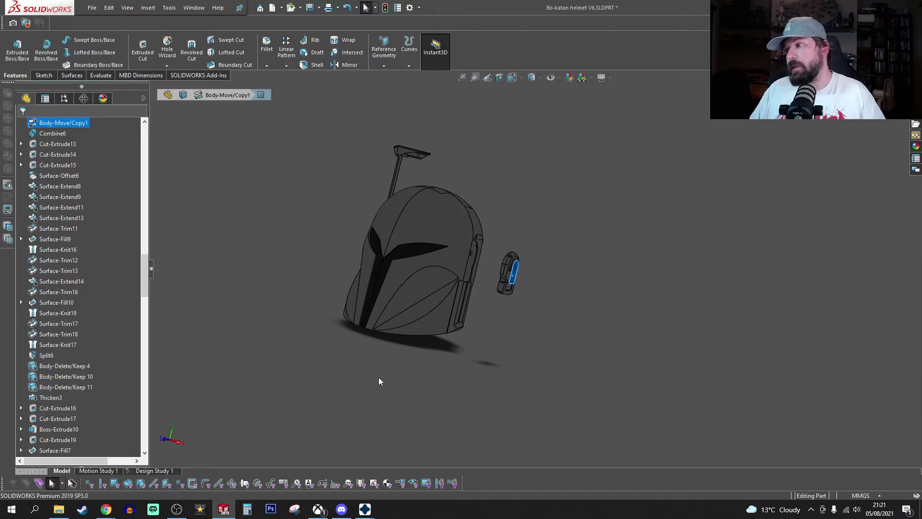
{"action": "scroll", "coordinate": [563, 287], "scroll_direction": "up", "scroll_amount": 2}
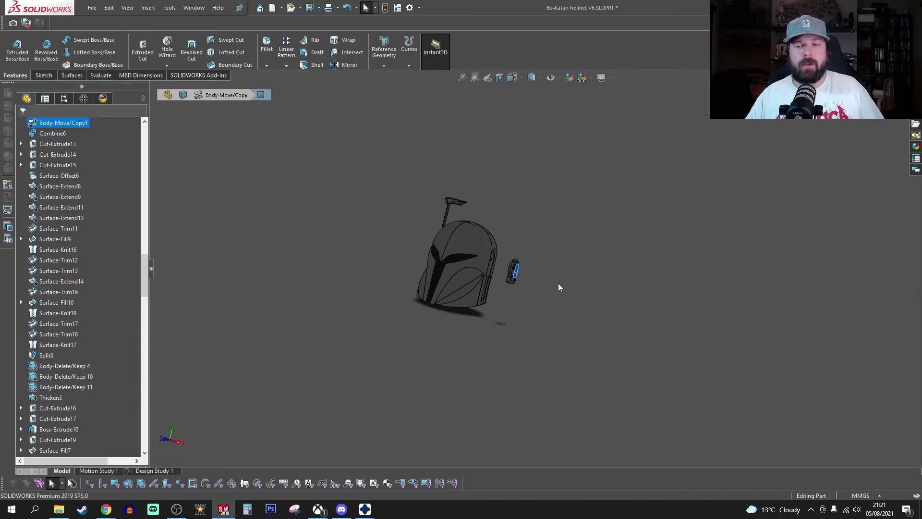
{"action": "scroll", "coordinate": [513, 276], "scroll_direction": "down", "scroll_amount": 5}
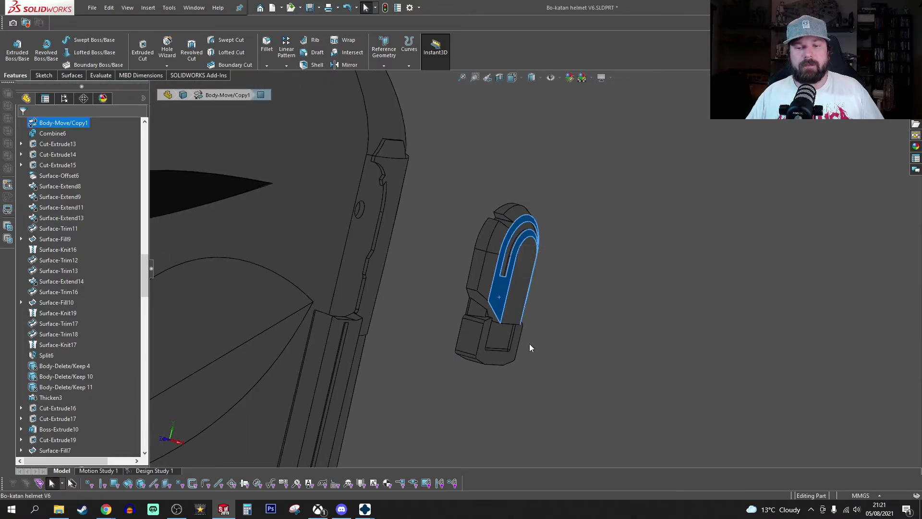
{"action": "left_click", "coordinate": [551, 359]}
{"action": "left_click", "coordinate": [319, 8]}
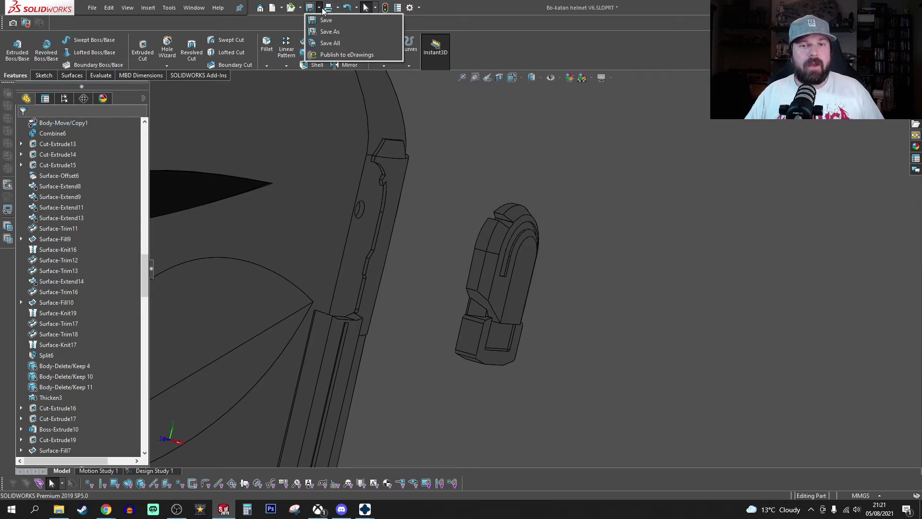
{"action": "left_click", "coordinate": [327, 35]}
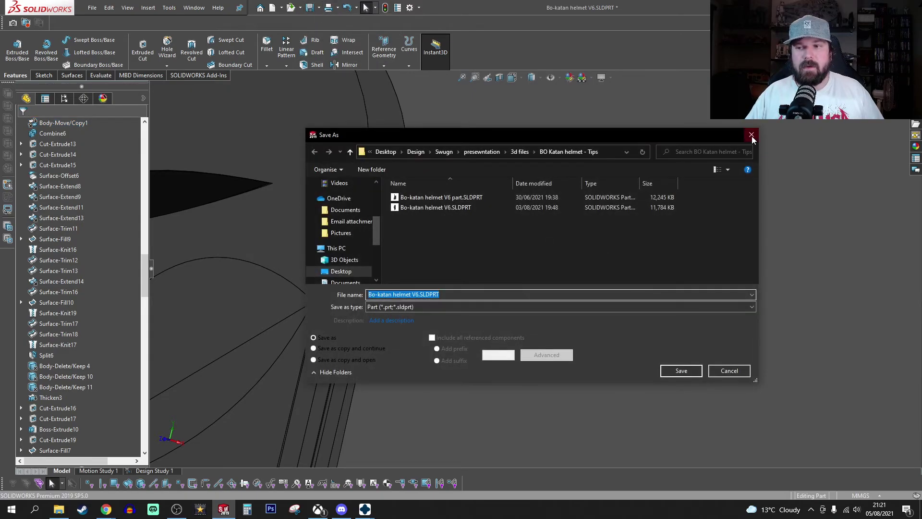
{"action": "left_click", "coordinate": [753, 134]}
- Select the ear piece's flat outer face, start a Save As with the type STL, and review the export's resolution options
{"action": "left_click", "coordinate": [527, 262]}
{"action": "left_click", "coordinate": [319, 8]}
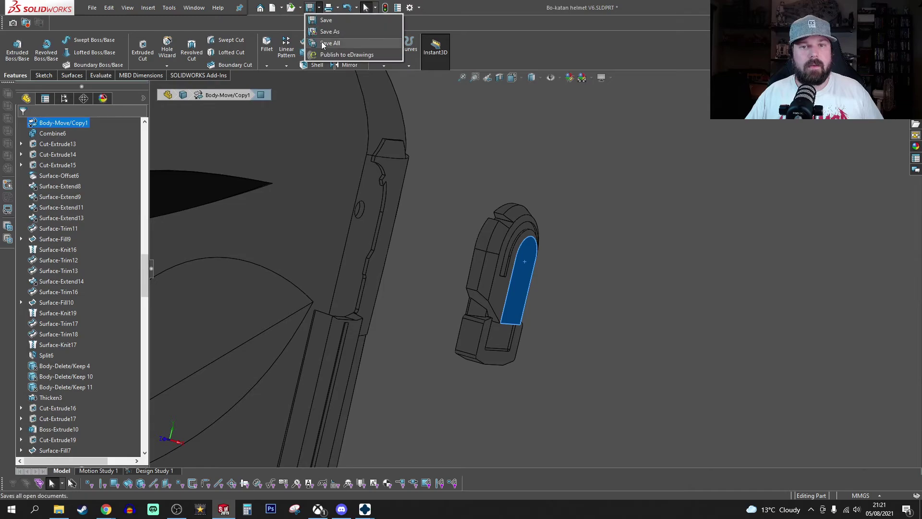
{"action": "left_click", "coordinate": [420, 307]}
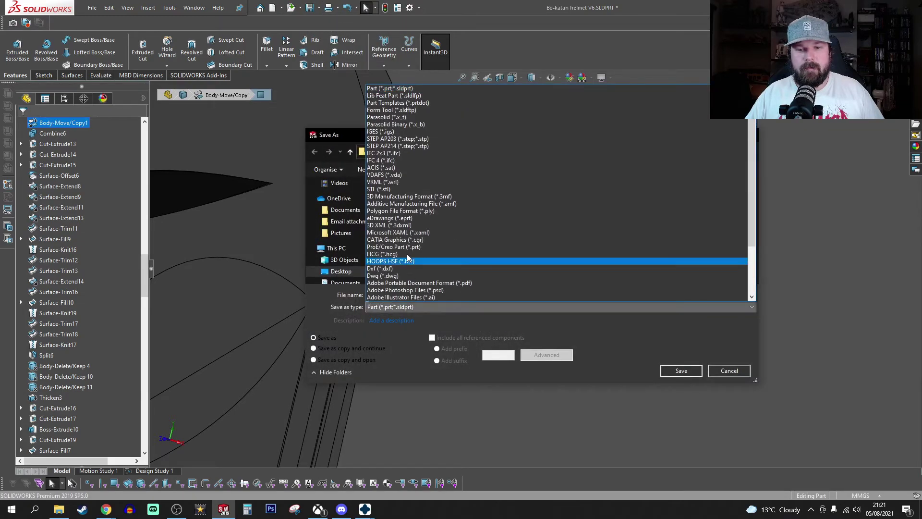
{"action": "left_click", "coordinate": [402, 190]}
{"action": "left_click", "coordinate": [397, 365]}
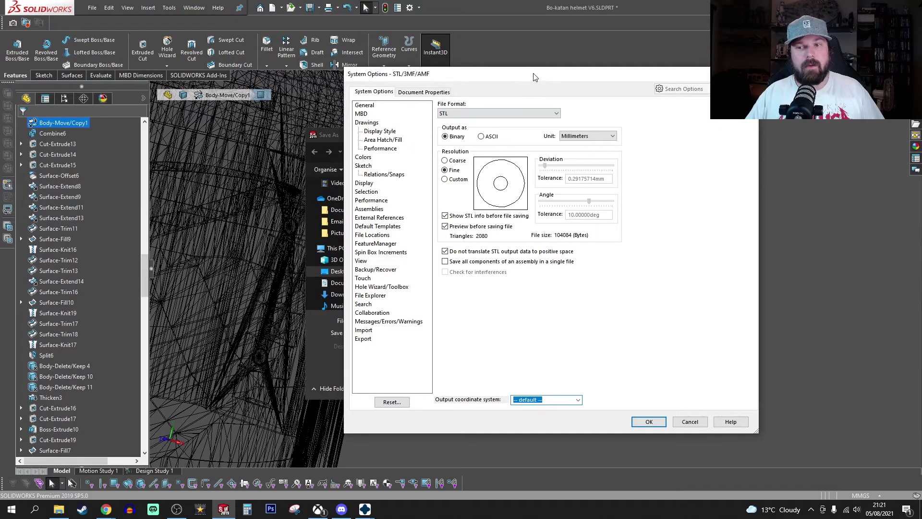
{"action": "left_click_drag", "start_coordinate": [534, 76], "coordinate": [731, 115]}
{"action": "left_click_drag", "start_coordinate": [613, 109], "coordinate": [467, 78]}
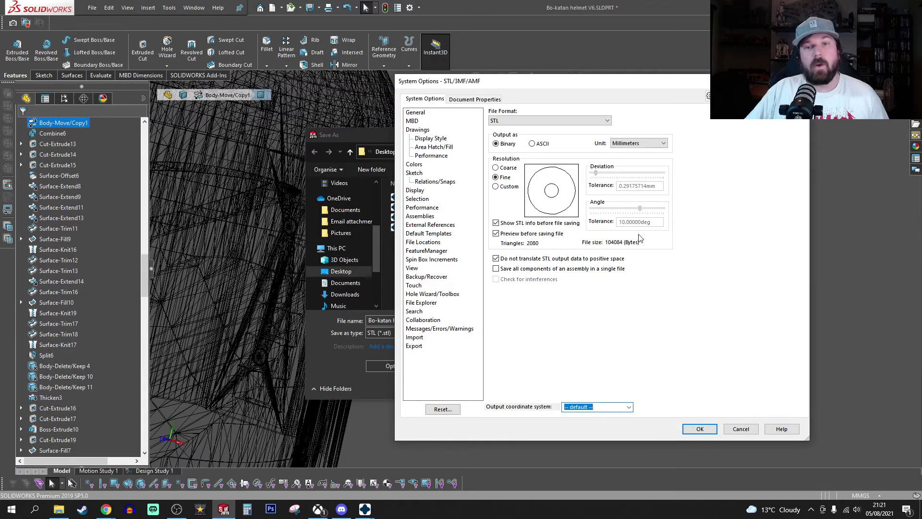
{"action": "left_click", "coordinate": [699, 428]}
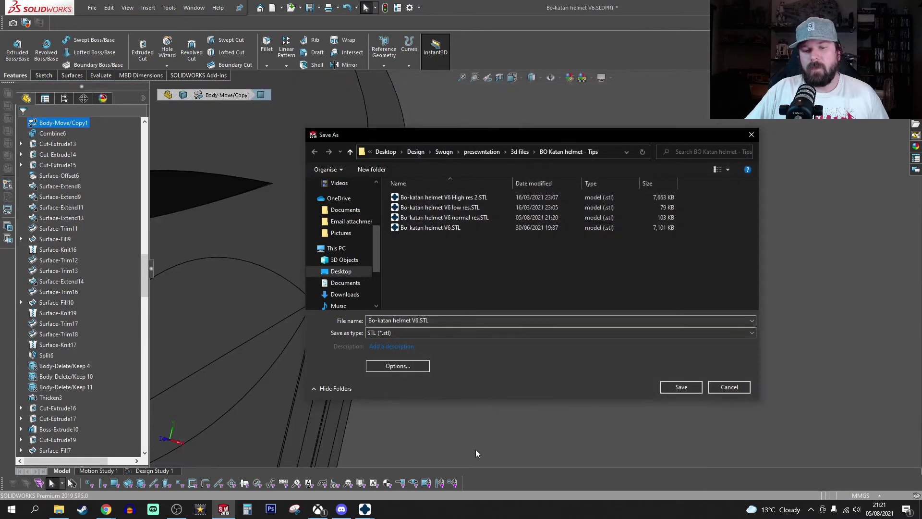
- Switch to CHITUBOX Pro and add Bo-katan helmet V6 High res 2.STL to the build plate
{"action": "mouse_move", "coordinate": [365, 507]}
{"action": "left_click", "coordinate": [338, 471]}
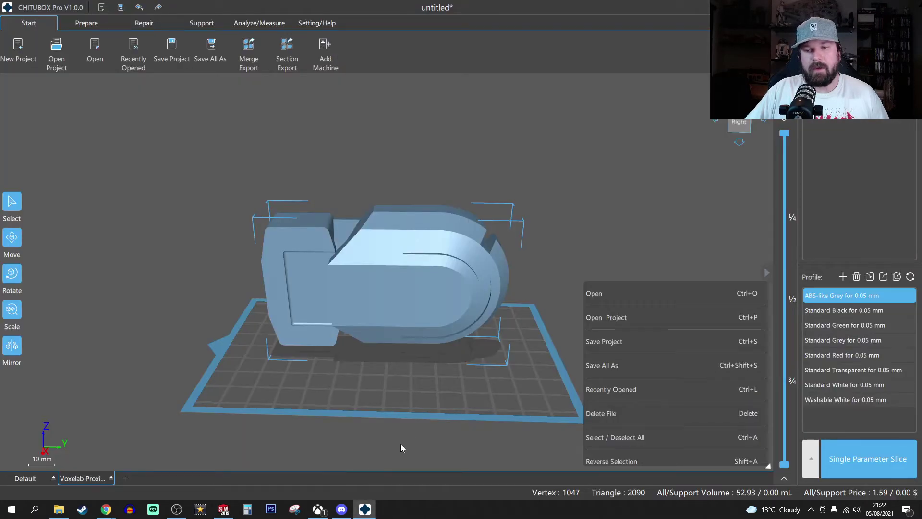
{"action": "right_click_drag", "start_coordinate": [373, 343], "coordinate": [326, 335]}
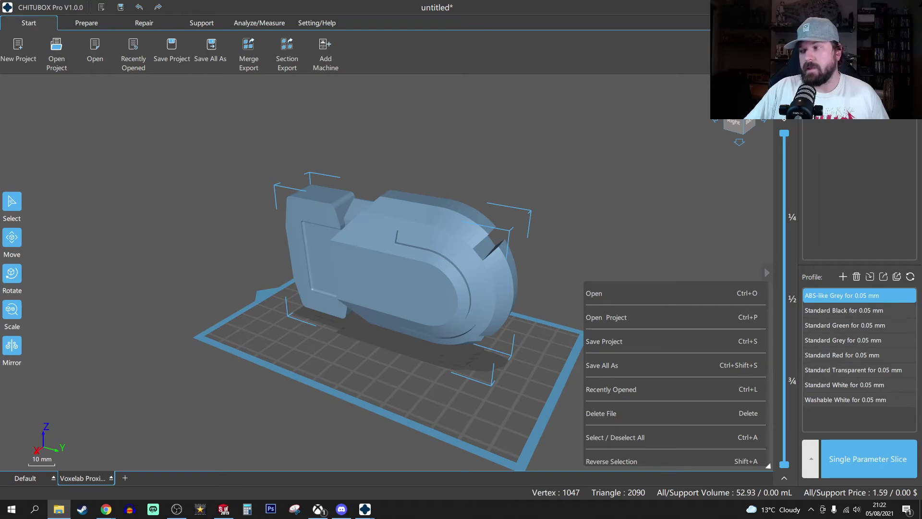
{"action": "left_click_drag", "start_coordinate": [433, 115], "coordinate": [451, 169]}
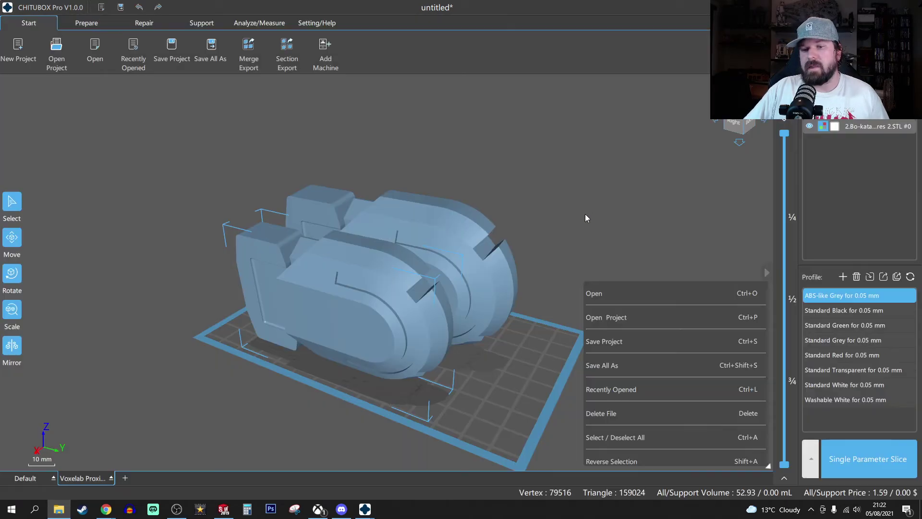
- Compare the curved edges of the normal and high resolution ear pieces up close
{"action": "mouse_move", "coordinate": [430, 302]}
{"action": "right_mouse_down"}
{"action": "mouse_move", "coordinate": [446, 277]}
{"action": "mouse_move", "coordinate": [451, 287]}
{"action": "mouse_move", "coordinate": [433, 303]}
{"action": "right_mouse_up"}
{"action": "scroll", "coordinate": [518, 257], "scroll_direction": "up", "scroll_amount": 1}
{"action": "scroll", "coordinate": [519, 256], "scroll_direction": "up", "scroll_amount": 5}
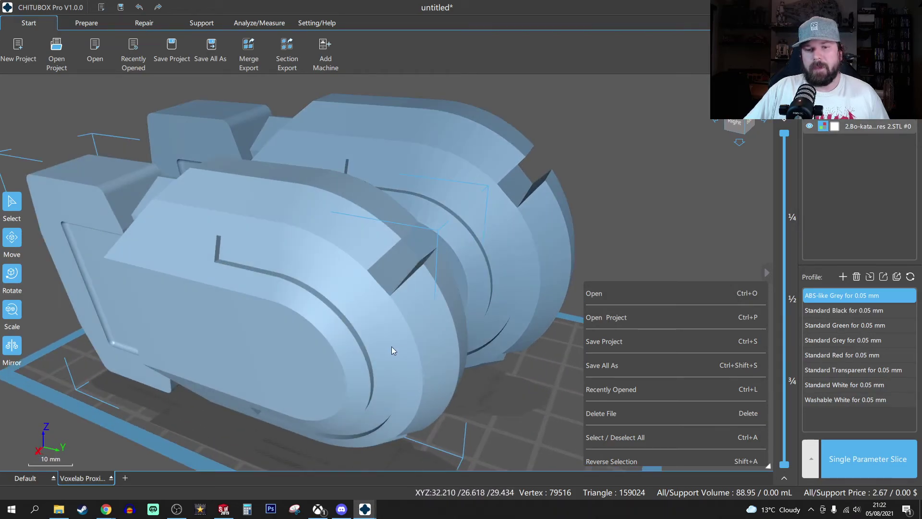
{"action": "scroll", "coordinate": [405, 267], "scroll_direction": "down", "scroll_amount": 5}
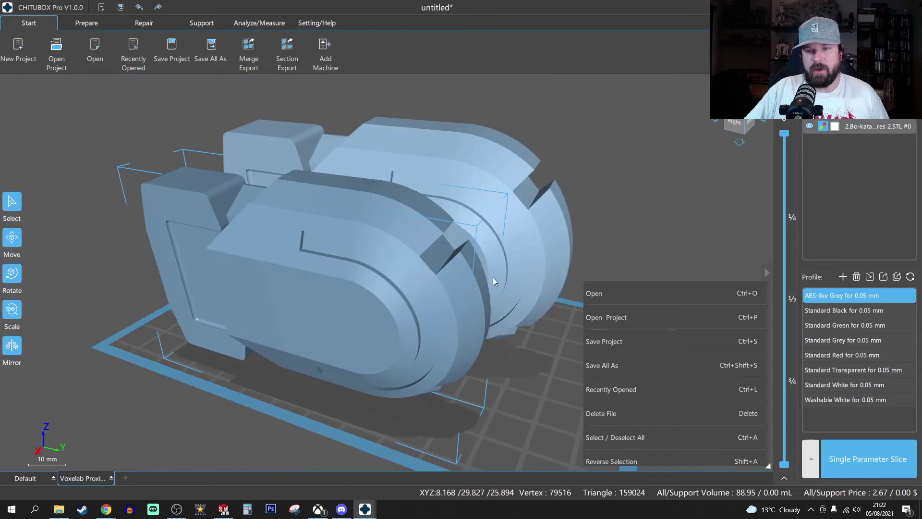
- Add Bo-katan helmet V6 low res.STL to the build plate alongside the other two ear pieces
{"action": "left_click", "coordinate": [548, 211]}
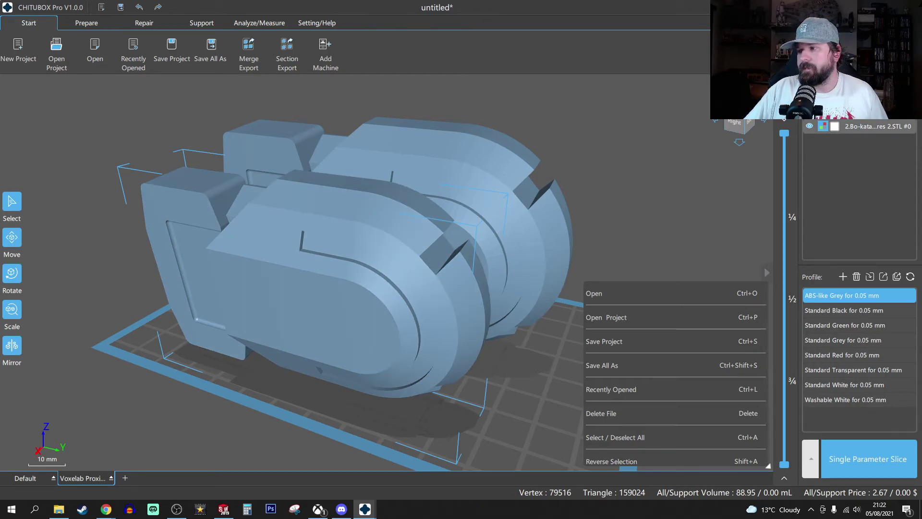
{"action": "key", "text": "alt+Tab"}
{"action": "left_click_drag", "start_coordinate": [921, 211], "coordinate": [541, 211]}
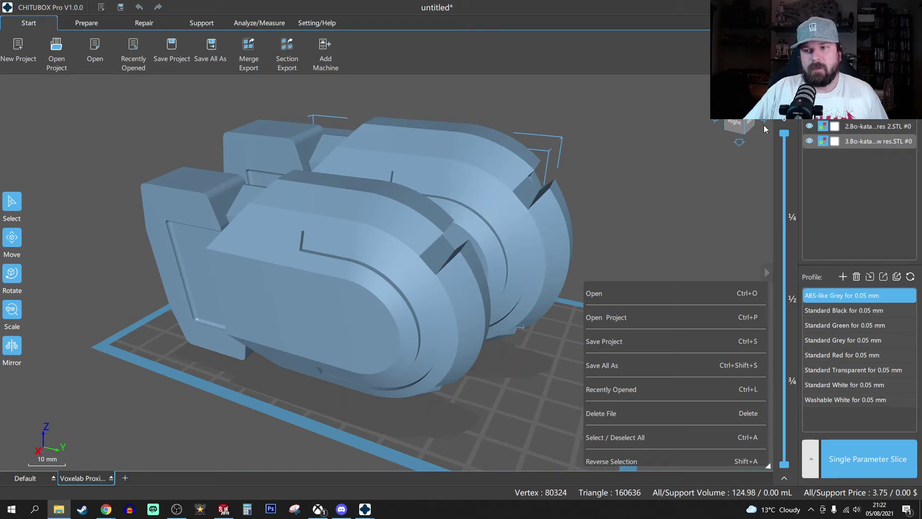
- Compare the faceting on the rounded ends of the low, normal and high resolution ear pieces from several angles
{"action": "left_click_drag", "start_coordinate": [405, 232], "coordinate": [203, 210]}
{"action": "right_click_drag", "start_coordinate": [204, 210], "coordinate": [164, 206]}
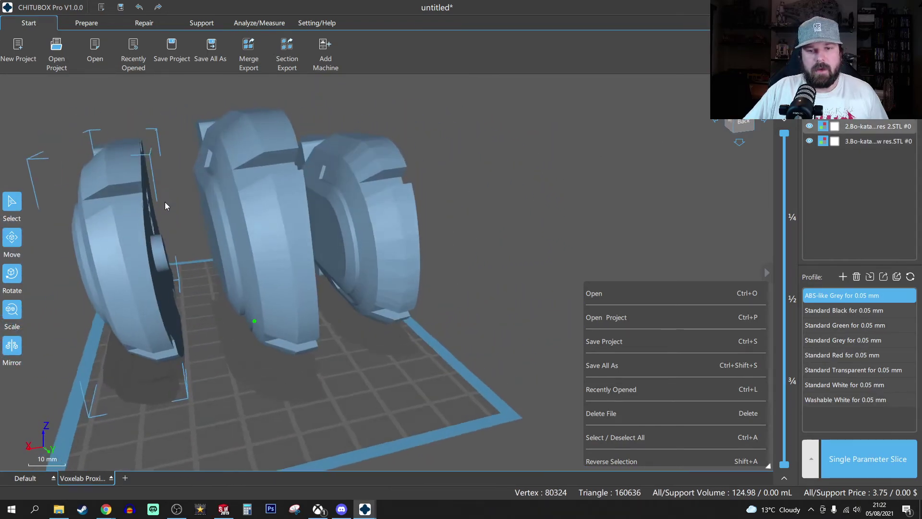
{"action": "scroll", "coordinate": [288, 211], "scroll_direction": "up", "scroll_amount": 2}
{"action": "left_click", "coordinate": [340, 221]}
{"action": "scroll", "coordinate": [410, 237], "scroll_direction": "up", "scroll_amount": 3}
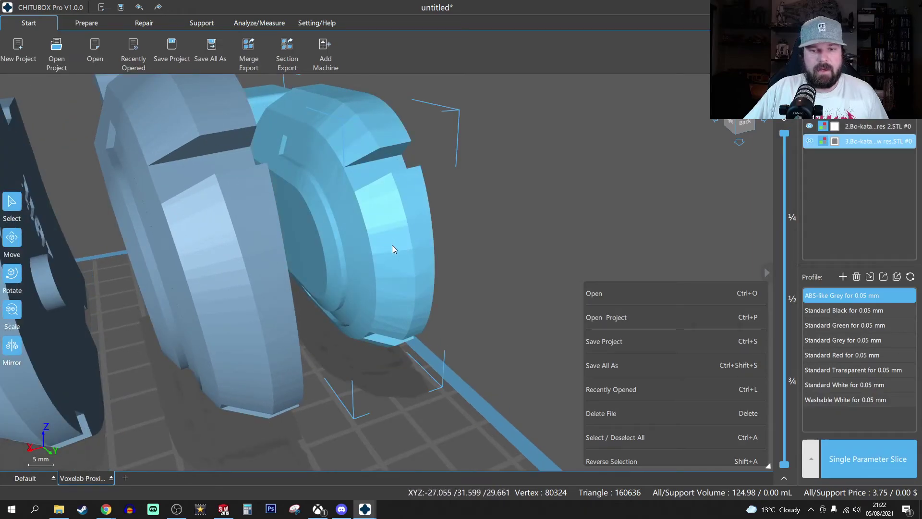
{"action": "scroll", "coordinate": [394, 271], "scroll_direction": "down", "scroll_amount": 3}
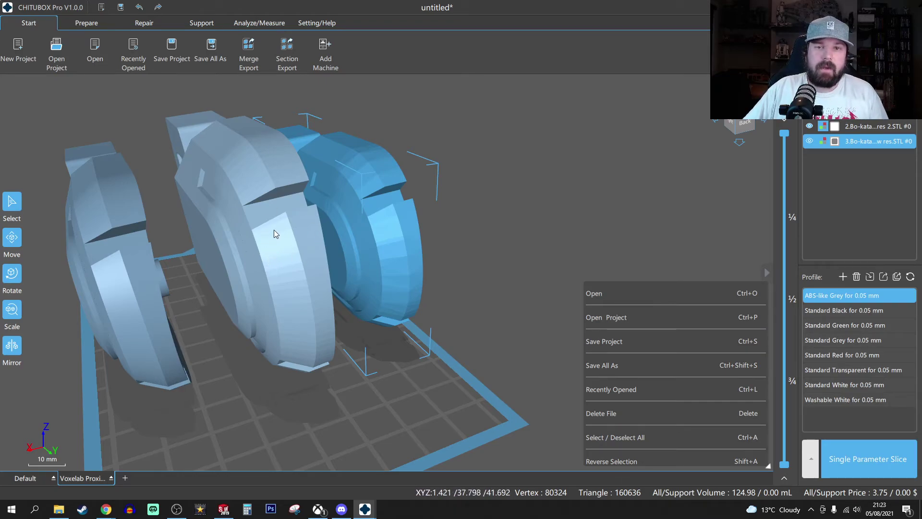
{"action": "right_click_drag", "start_coordinate": [239, 310], "coordinate": [289, 273]}
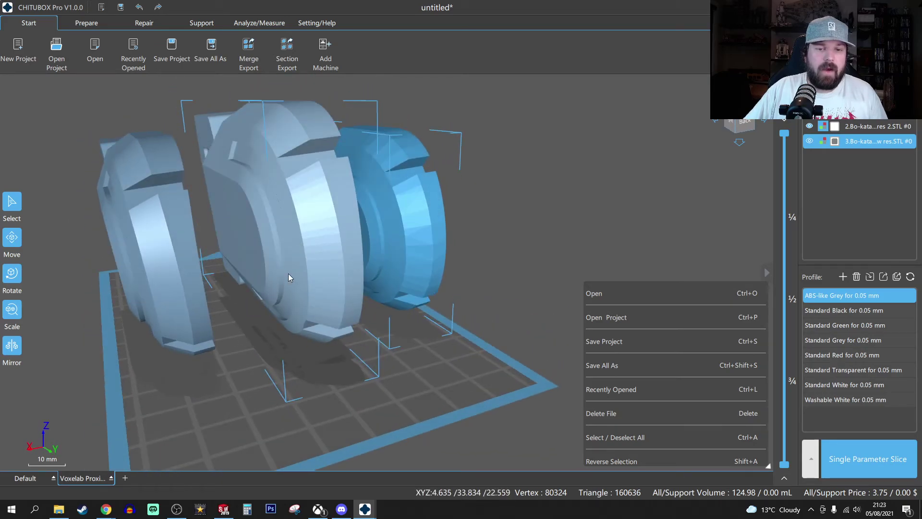
{"action": "right_click_drag", "start_coordinate": [264, 305], "coordinate": [182, 272]}
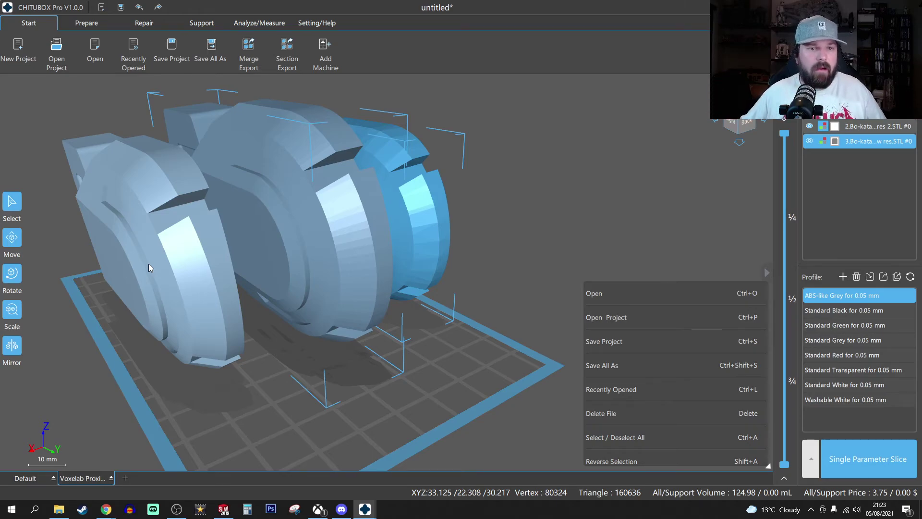
{"action": "right_click_drag", "start_coordinate": [148, 267], "coordinate": [253, 344]}
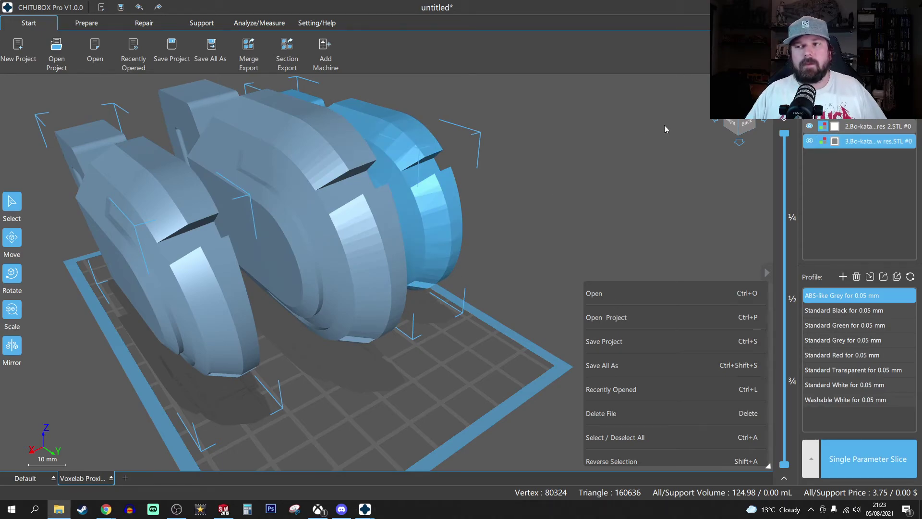
- Delete all three ear piece models from the build plate
{"action": "scroll", "coordinate": [441, 240], "scroll_direction": "up", "scroll_amount": 3}
{"action": "scroll", "coordinate": [197, 270], "scroll_direction": "down", "scroll_amount": 4}
{"action": "left_click", "coordinate": [108, 240]}
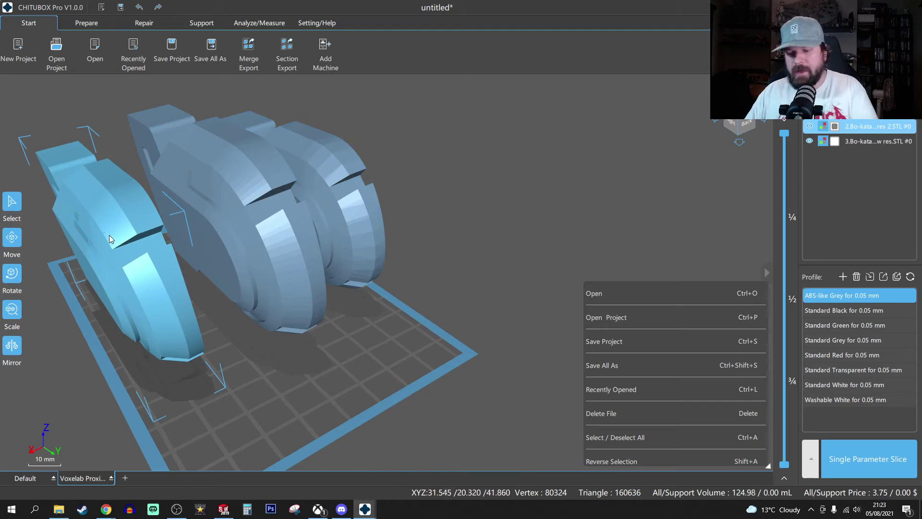
{"action": "key", "text": "Delete"}
{"action": "left_click", "coordinate": [248, 223]}
{"action": "key", "text": "Delete"}
{"action": "left_click", "coordinate": [329, 214]}
{"action": "key", "text": "Delete"}
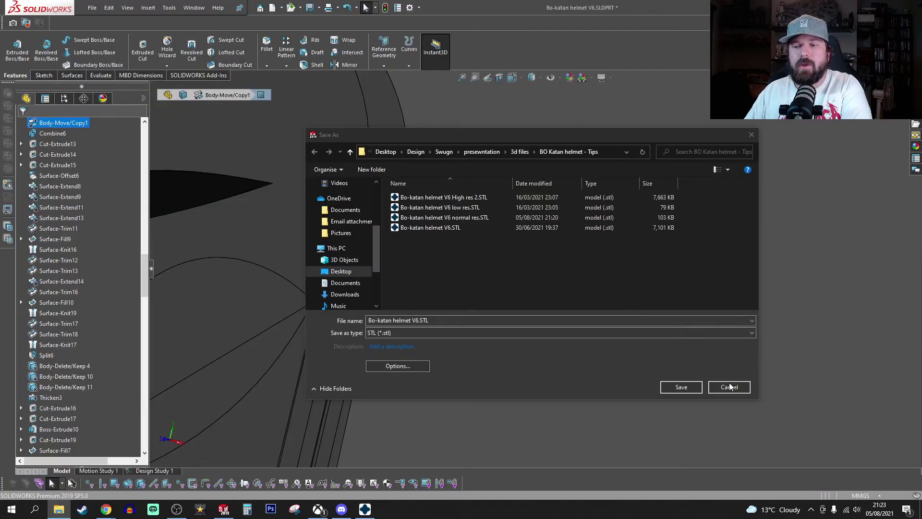
- Return to SOLIDWORKS, cancel the pending STL save, and close the Bo-katan helmet V6 part without saving changes
{"action": "left_click", "coordinate": [729, 387]}
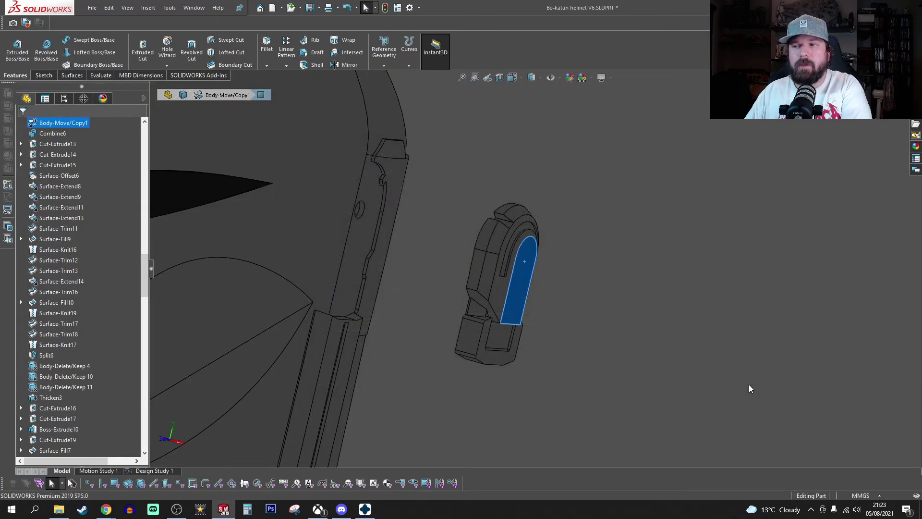
{"action": "key", "text": "ctrl+w"}
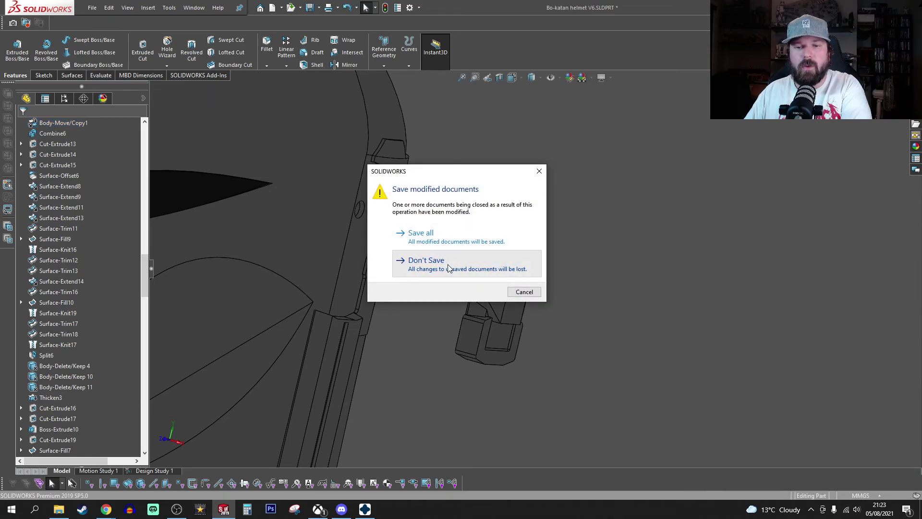
{"action": "left_click", "coordinate": [456, 262]}
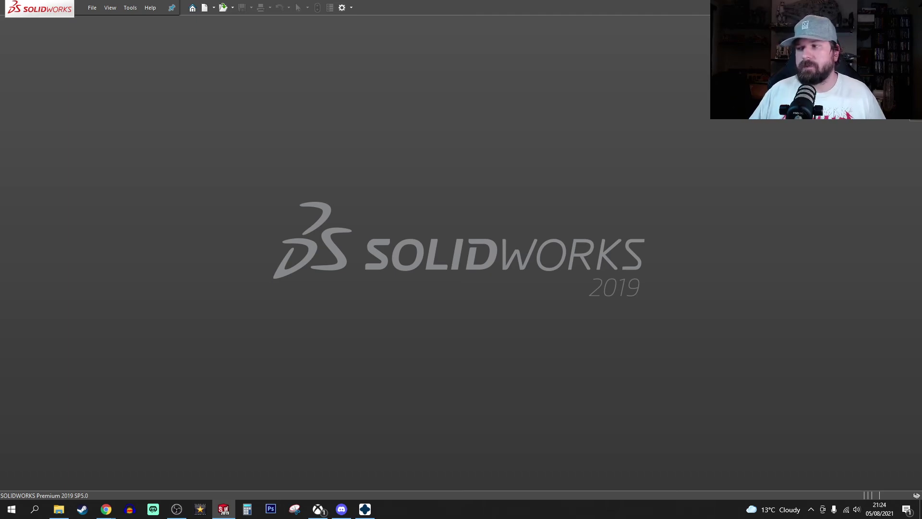
- Browse for files to open, filter to Mesh Files, and select Bo-katan helmet V6 normal res.STL
{"action": "left_click", "coordinate": [92, 8]}
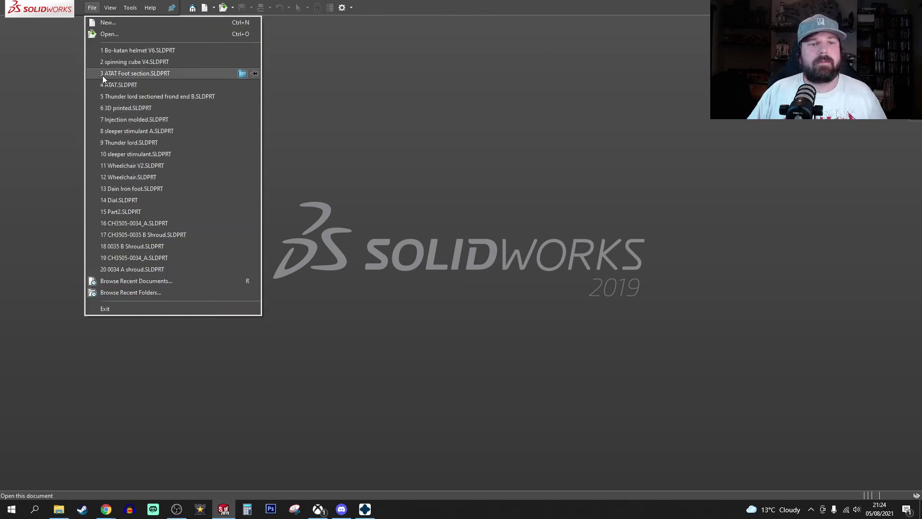
{"action": "left_click", "coordinate": [109, 33]}
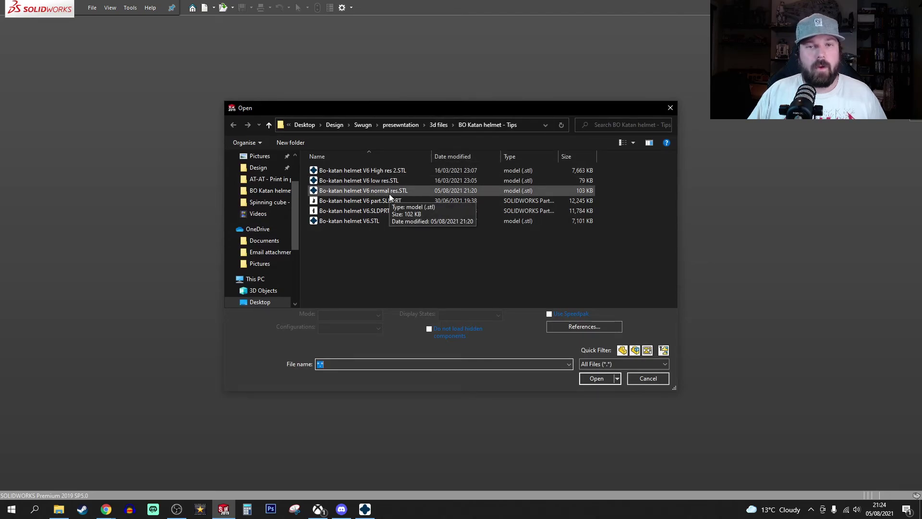
{"action": "left_click", "coordinate": [623, 364]}
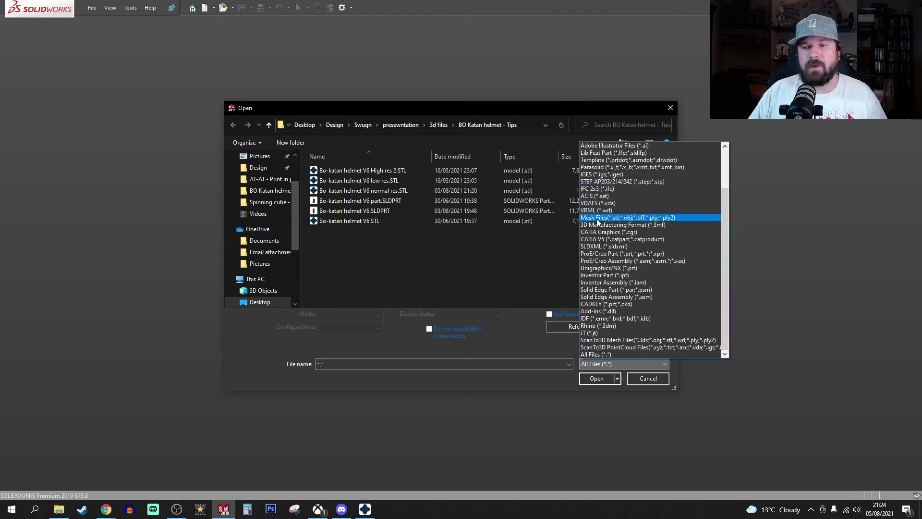
{"action": "left_click", "coordinate": [618, 218]}
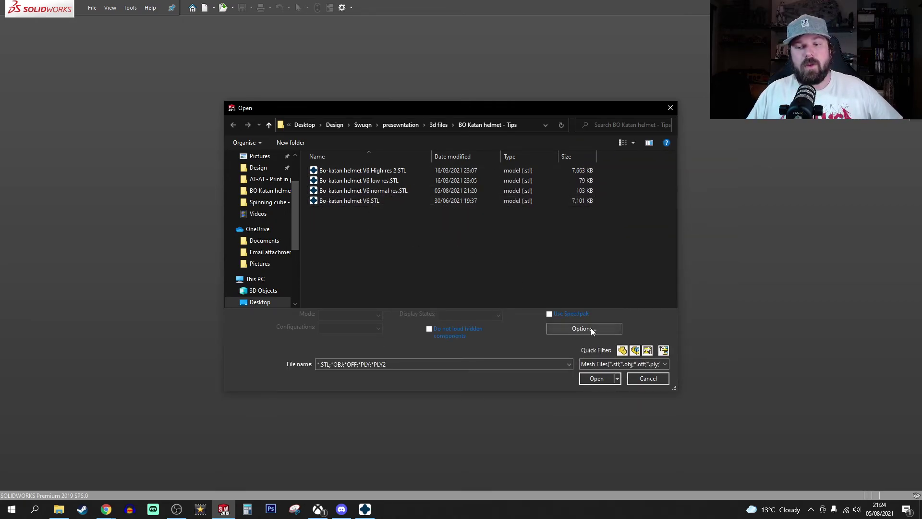
{"action": "left_click", "coordinate": [371, 194]}
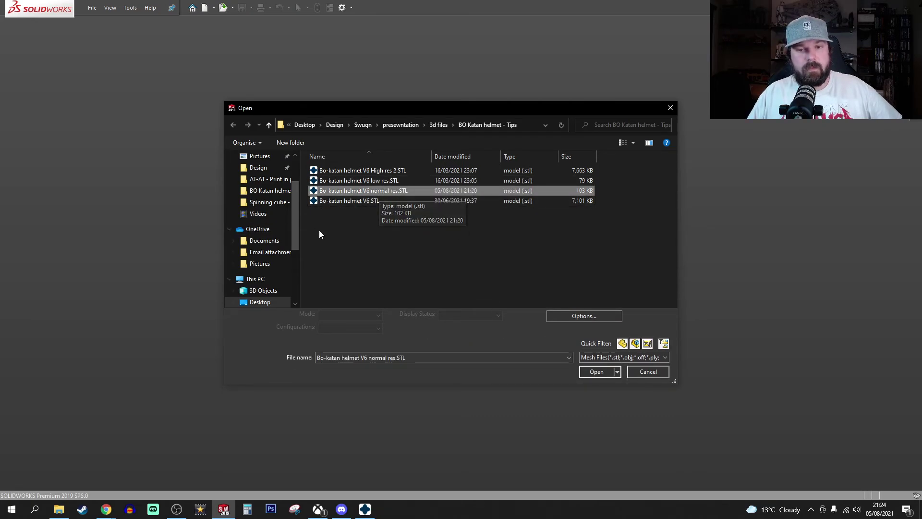
- Set the mesh import option to Graphics Body and open Bo-katan helmet V6 normal res.STL
{"action": "left_click", "coordinate": [586, 317]}
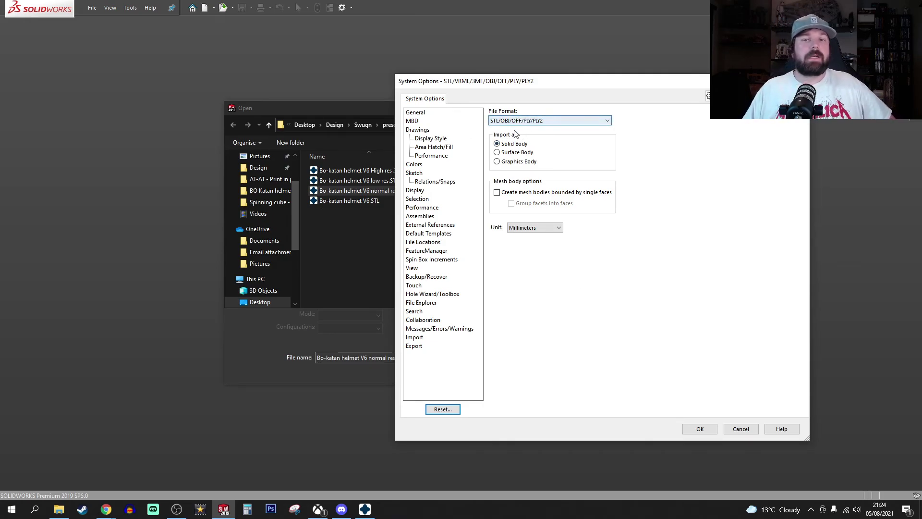
{"action": "left_click", "coordinate": [498, 162]}
{"action": "left_click", "coordinate": [497, 152]}
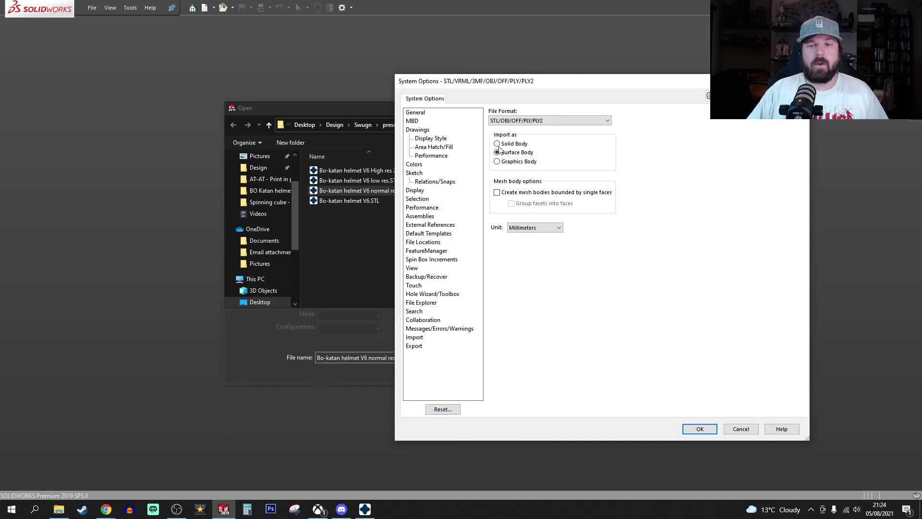
{"action": "left_click", "coordinate": [497, 161]}
{"action": "left_click", "coordinate": [700, 429]}
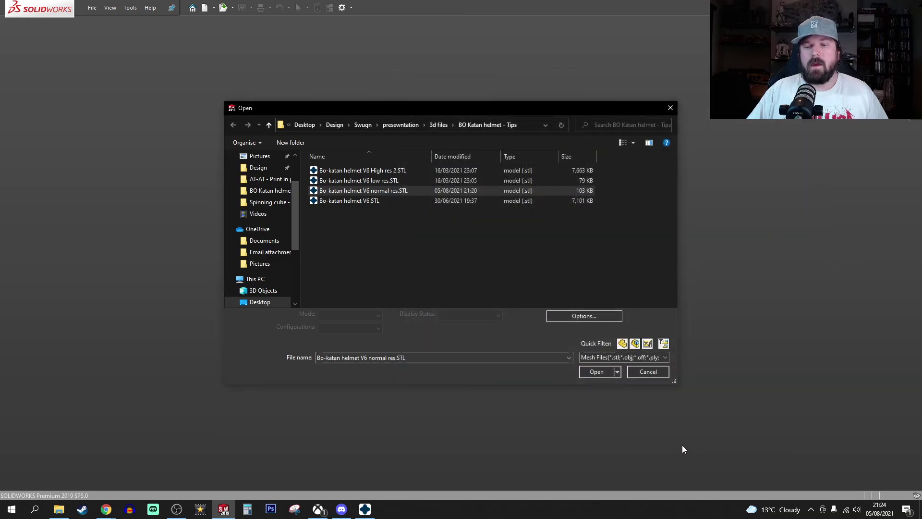
{"action": "left_click", "coordinate": [601, 371]}
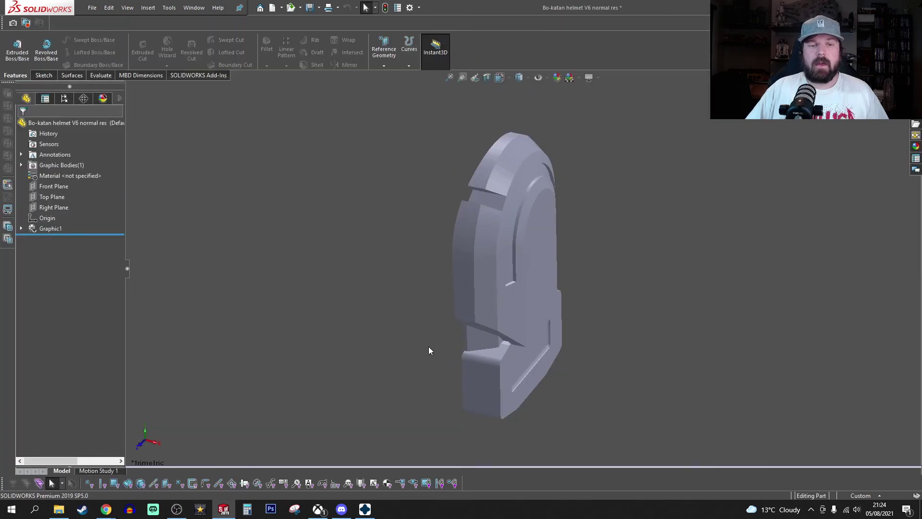
- Sketch a circle of about 5 mm radius on the Right Plane, over the middle of the ear piece's flat face
{"action": "left_click", "coordinate": [502, 77]}
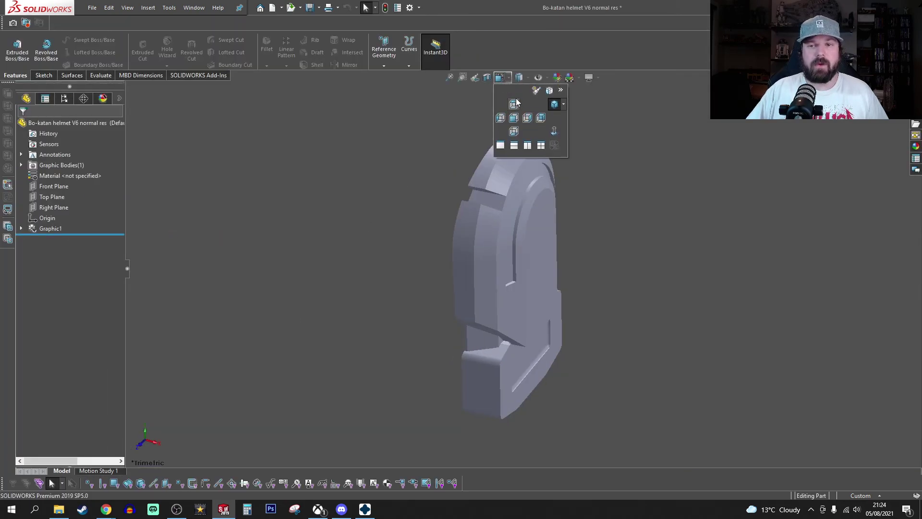
{"action": "left_click", "coordinate": [527, 118]}
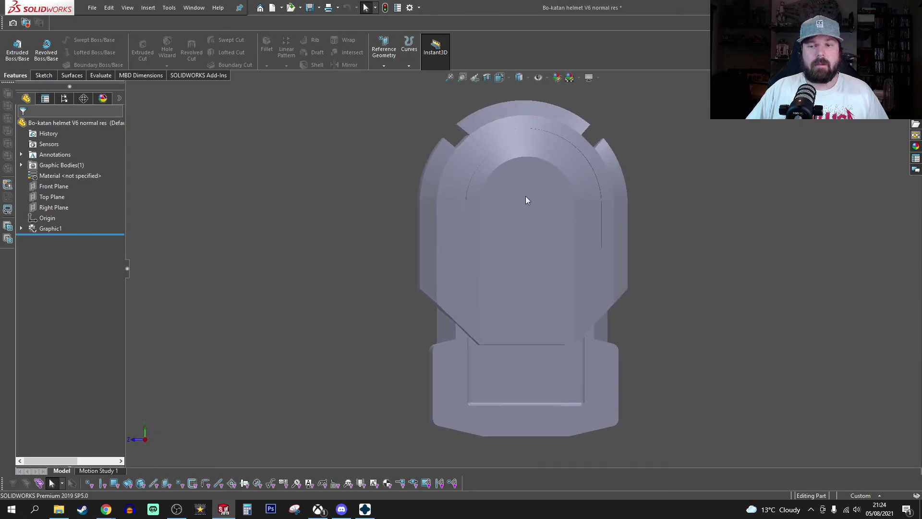
{"action": "left_click", "coordinate": [50, 207]}
{"action": "left_click", "coordinate": [43, 75]}
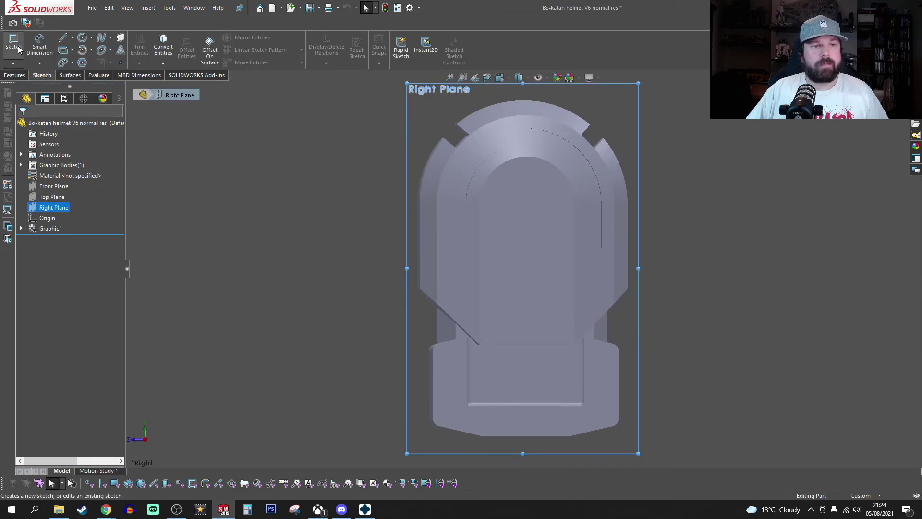
{"action": "left_click", "coordinate": [14, 47]}
{"action": "left_click", "coordinate": [82, 38]}
{"action": "left_click", "coordinate": [528, 223]}
{"action": "left_click", "coordinate": [548, 230]}
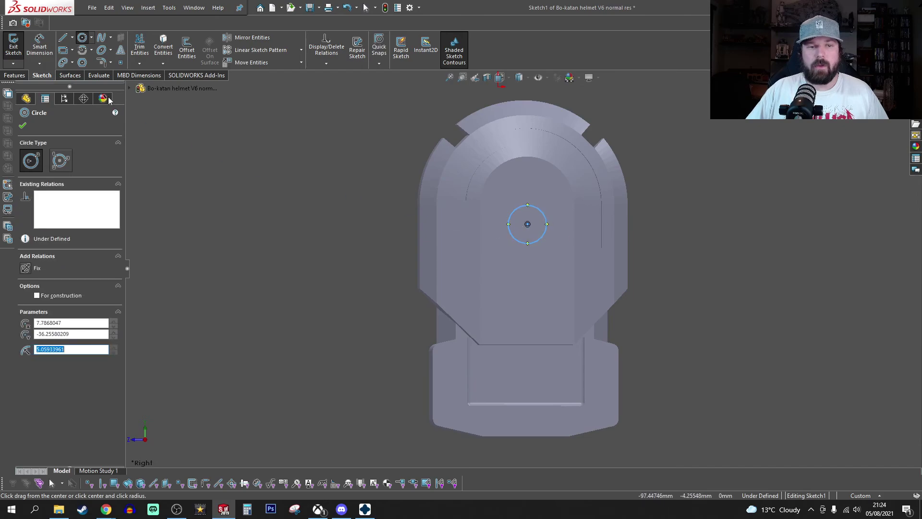
- Extrude the circle 254 mm as a blind boss so the rod passes through the ear piece
{"action": "left_click", "coordinate": [15, 75]}
{"action": "left_click", "coordinate": [17, 47]}
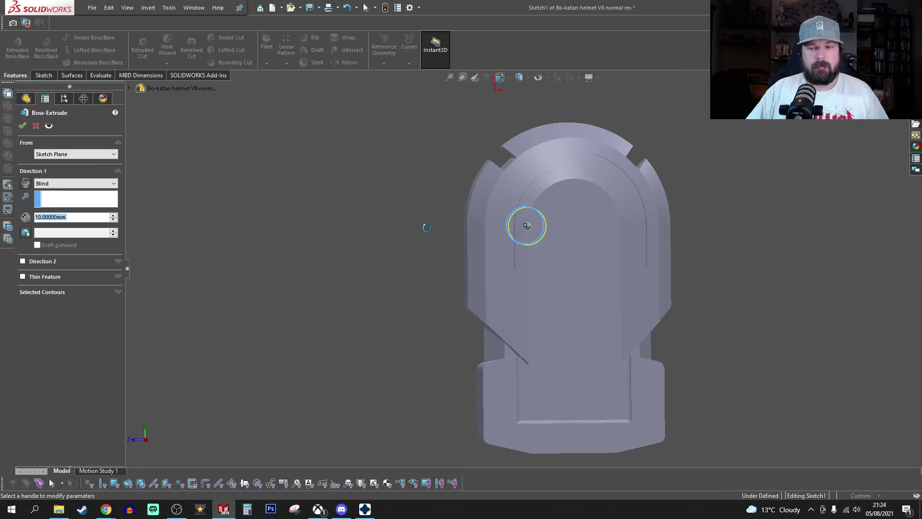
{"action": "left_click_drag", "start_coordinate": [378, 220], "coordinate": [853, 310]}
{"action": "left_click", "coordinate": [22, 126]}
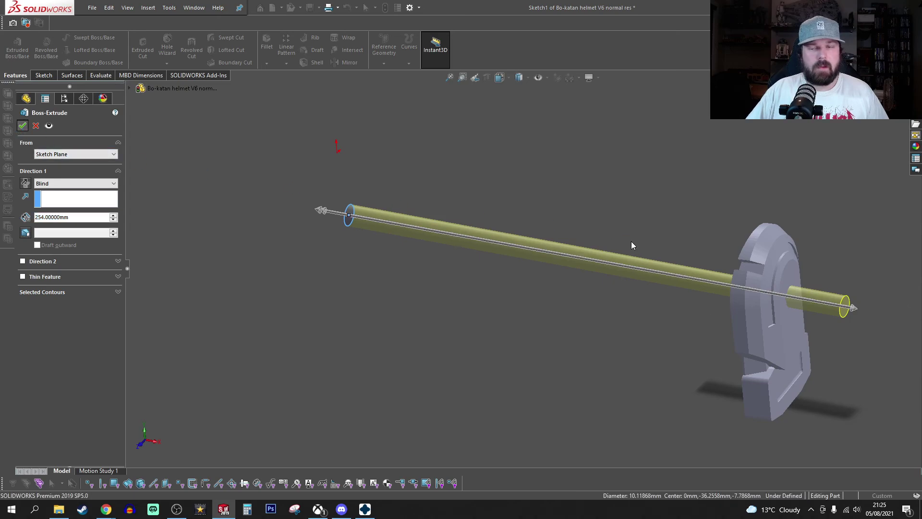
- Display the model shaded with edges and examine the triangles of the ear piece's graphics body
{"action": "middle_click_drag", "start_coordinate": [749, 332], "coordinate": [538, 86]}
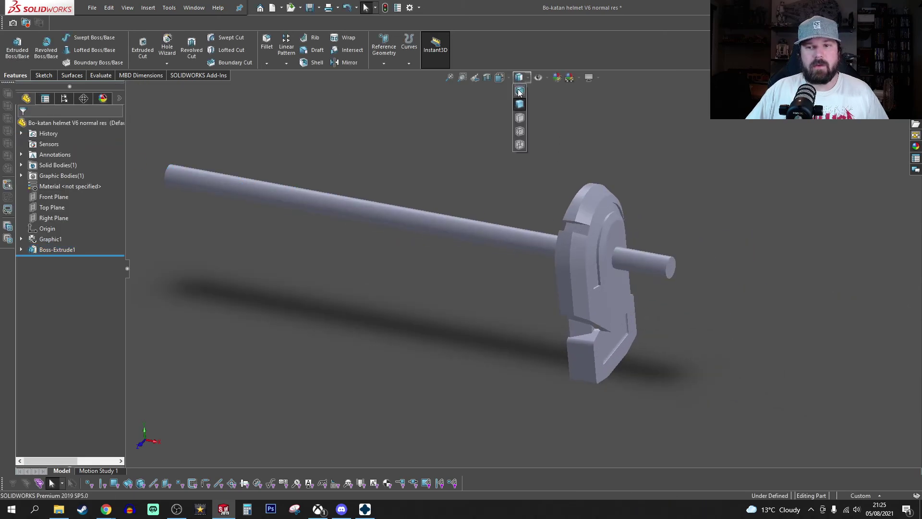
{"action": "scroll", "coordinate": [622, 299], "scroll_direction": "down", "scroll_amount": 6}
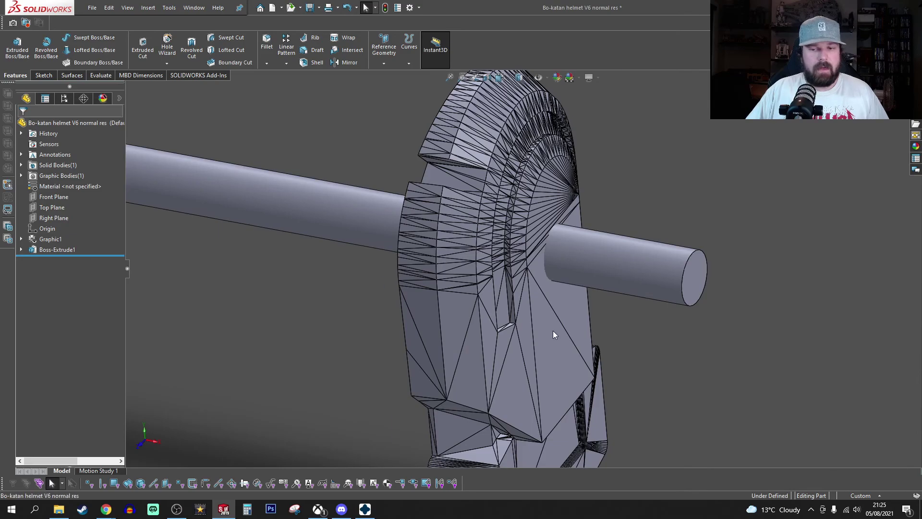
{"action": "left_click", "coordinate": [552, 328]}
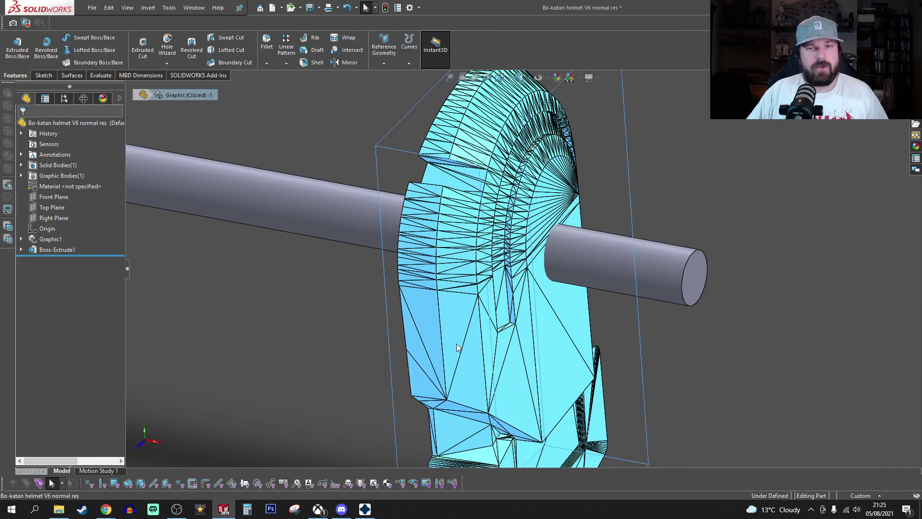
{"action": "middle_click_drag", "start_coordinate": [488, 353], "coordinate": [505, 325]}
{"action": "scroll", "coordinate": [505, 327], "scroll_direction": "up", "scroll_amount": 8}
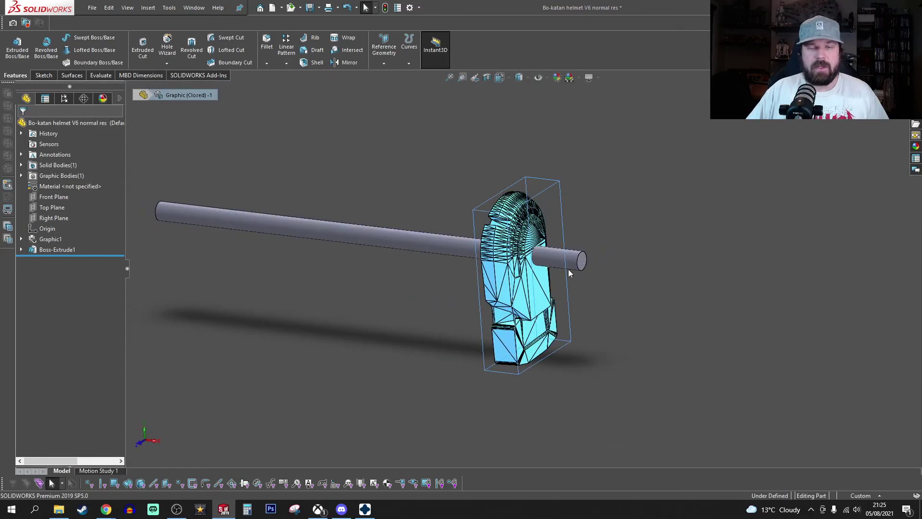
- Sketch a corner rectangle of about 22 by 55 mm on the Top Plane, enclosing the ear piece
{"action": "left_click", "coordinate": [55, 208]}
{"action": "left_click", "coordinate": [53, 76]}
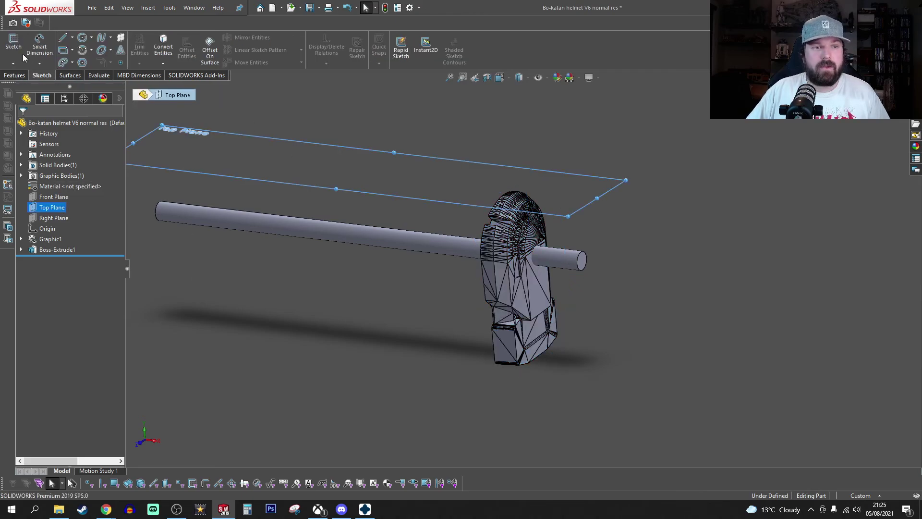
{"action": "left_click", "coordinate": [17, 51]}
{"action": "left_click", "coordinate": [500, 78]}
{"action": "left_click", "coordinate": [513, 104]}
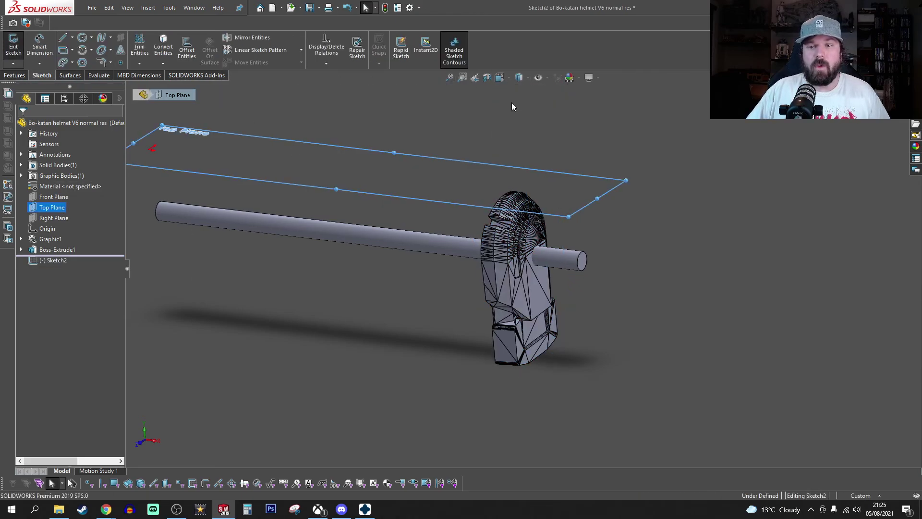
{"action": "left_click", "coordinate": [64, 51]}
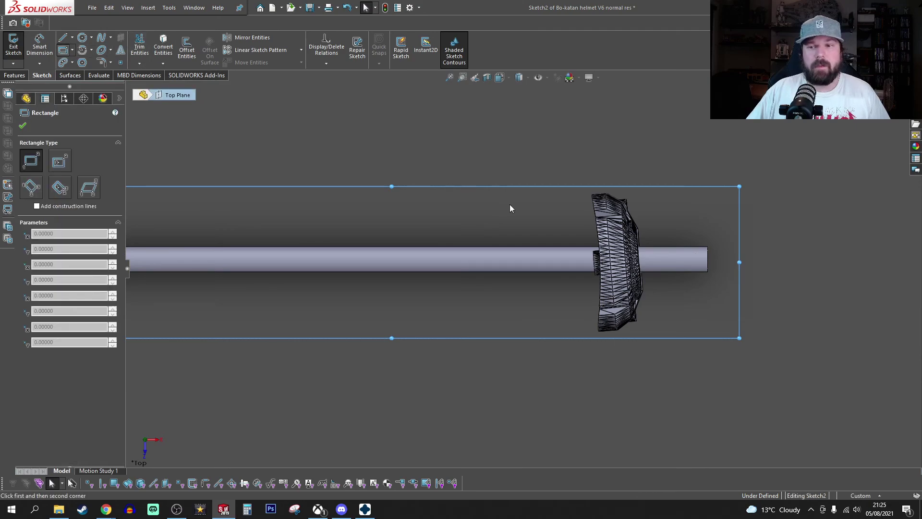
{"action": "left_click", "coordinate": [590, 194]}
{"action": "left_click", "coordinate": [646, 332]}
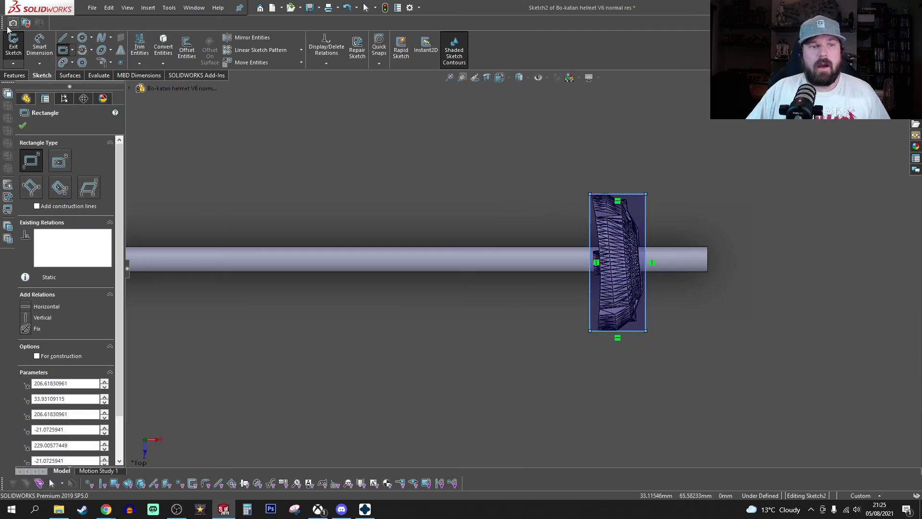
- Extrude the rectangle 94 mm with merged result so the block encloses the ear piece
{"action": "left_click", "coordinate": [15, 76]}
{"action": "left_click", "coordinate": [16, 53]}
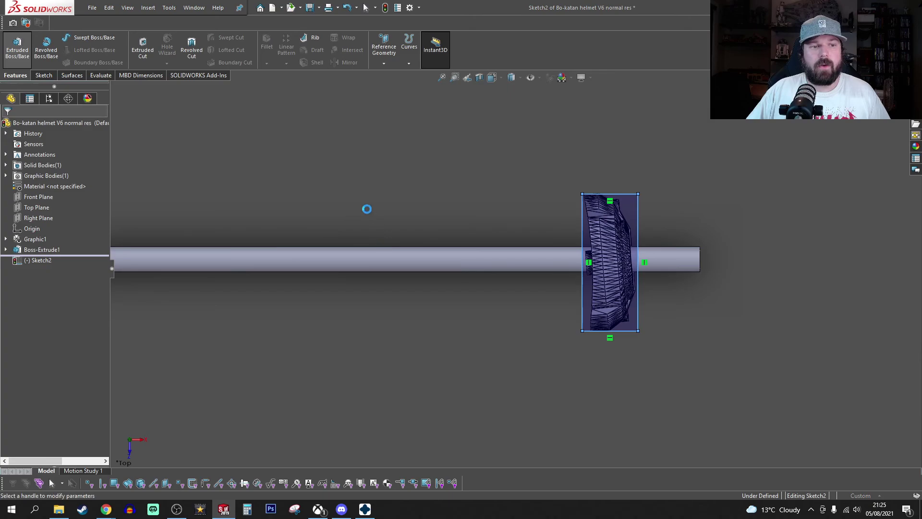
{"action": "mouse_move", "coordinate": [274, 136]}
{"action": "left_mouse_down"}
{"action": "mouse_move", "coordinate": [555, 233]}
{"action": "mouse_move", "coordinate": [544, 235]}
{"action": "left_mouse_up"}
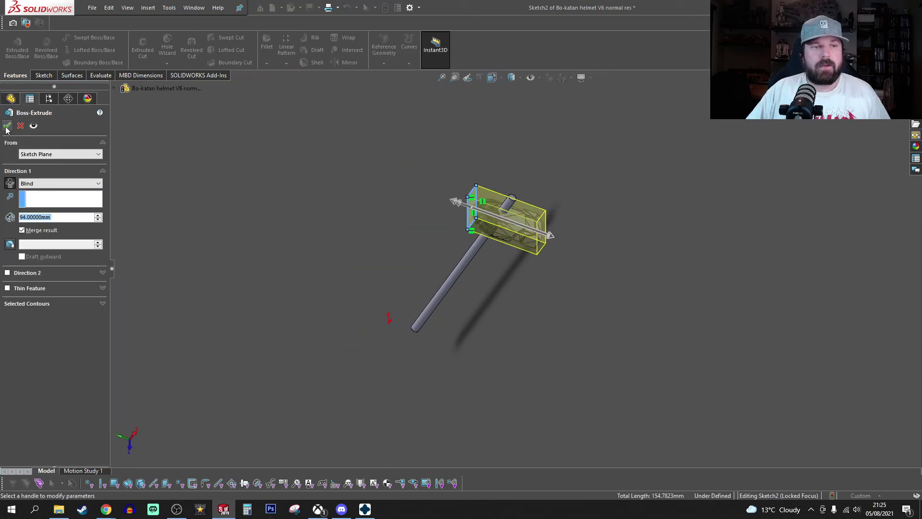
{"action": "key", "text": "Return"}
{"action": "scroll", "coordinate": [523, 226], "scroll_direction": "down", "scroll_amount": 3}
{"action": "middle_click_drag", "start_coordinate": [496, 260], "coordinate": [546, 179]}
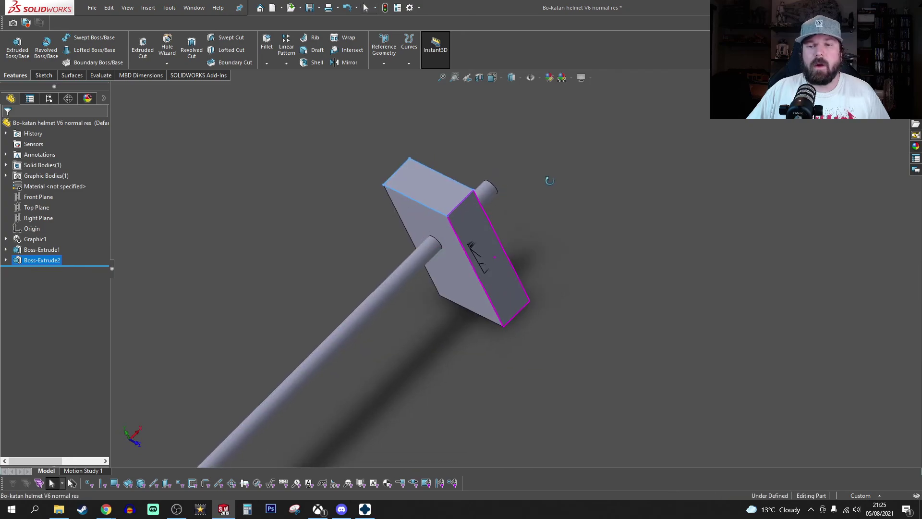
- Close the part without saving, then filter the files to Mesh Files and select Bo-katan helmet V6 normal res.STL again
{"action": "left_click", "coordinate": [903, 77]}
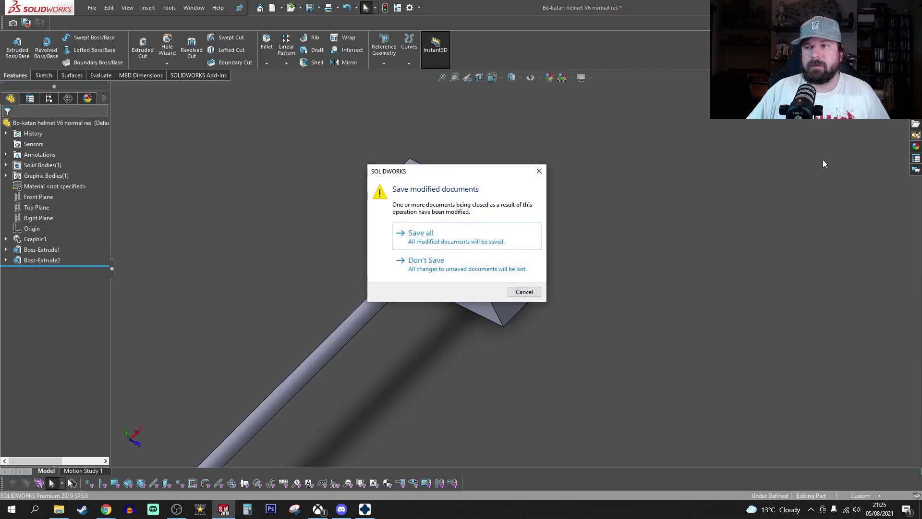
{"action": "left_click", "coordinate": [446, 271]}
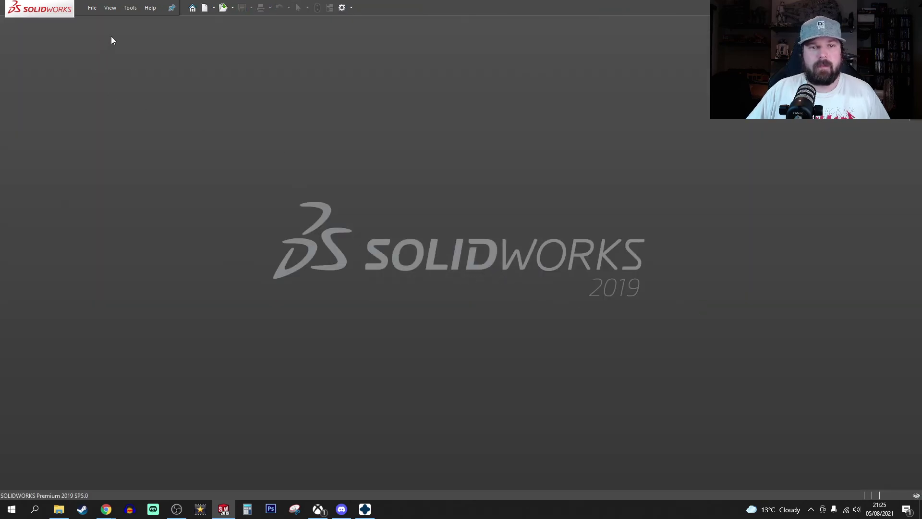
{"action": "left_click", "coordinate": [232, 7]}
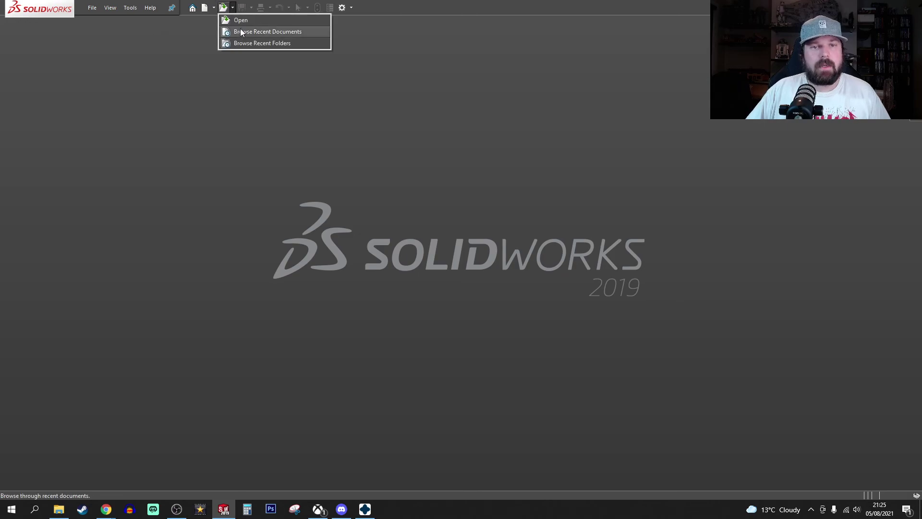
{"action": "left_click", "coordinate": [209, 13]}
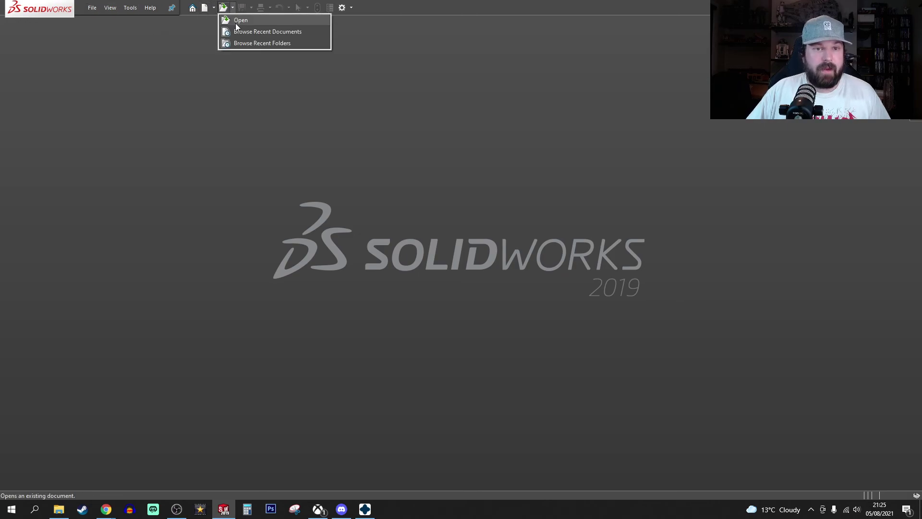
{"action": "left_click", "coordinate": [235, 20]}
{"action": "left_click", "coordinate": [387, 191]}
{"action": "left_click", "coordinate": [594, 357]}
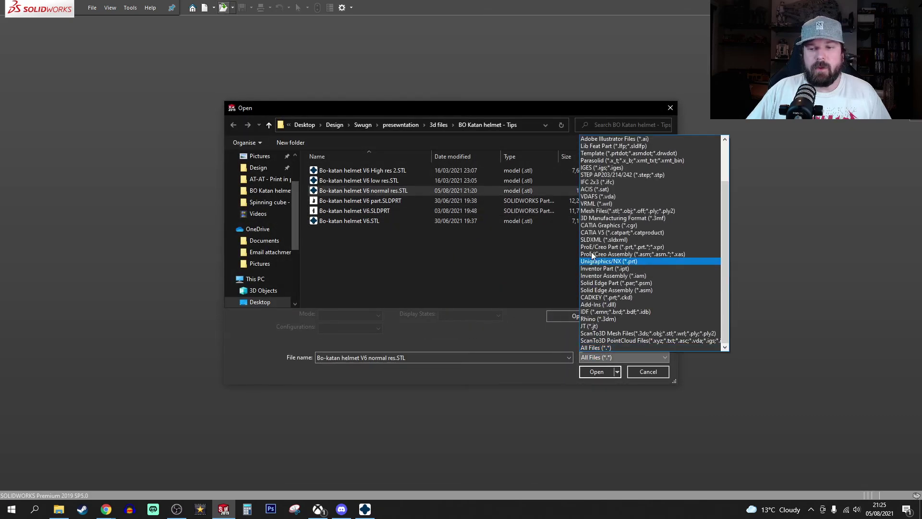
{"action": "left_click", "coordinate": [600, 212]}
{"action": "left_click", "coordinate": [383, 191]}
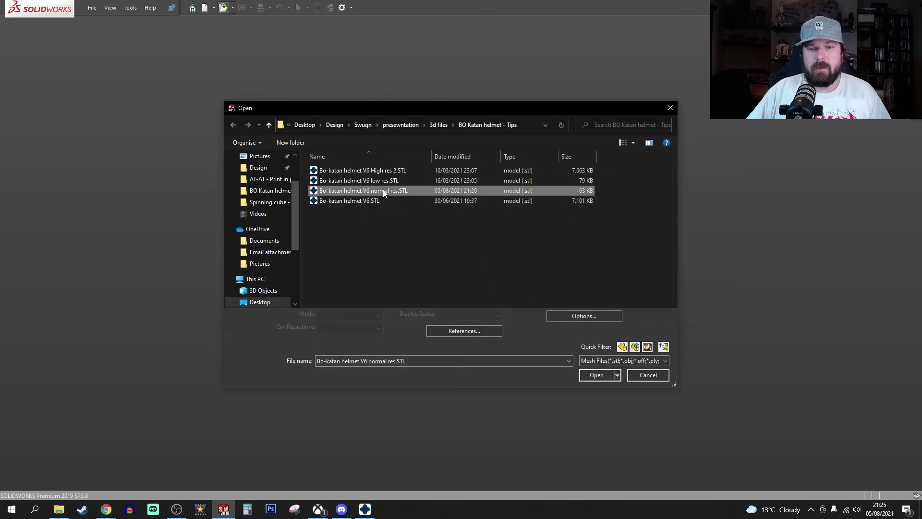
- Set the mesh import option to Solid Body and open Bo-katan helmet V6 normal res.STL
{"action": "left_click", "coordinate": [560, 315]}
{"action": "left_click", "coordinate": [497, 144]}
{"action": "left_click", "coordinate": [700, 428]}
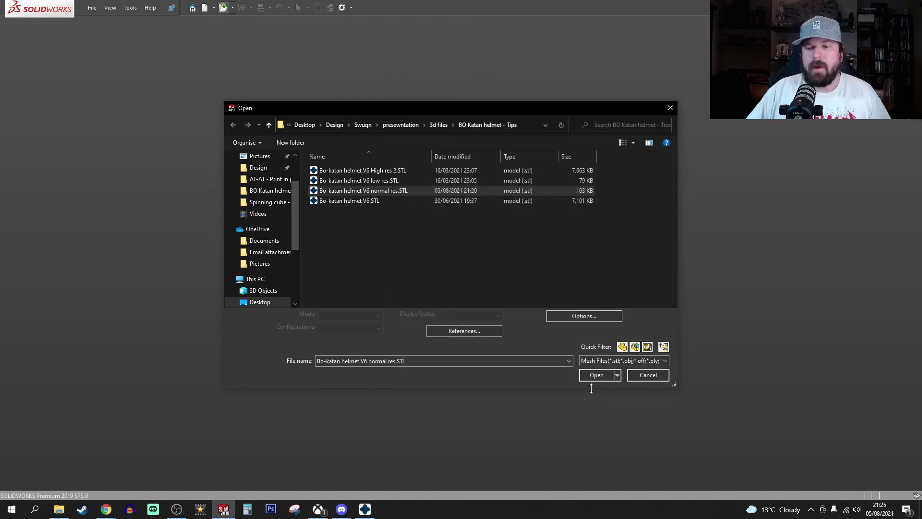
{"action": "left_click", "coordinate": [593, 375]}
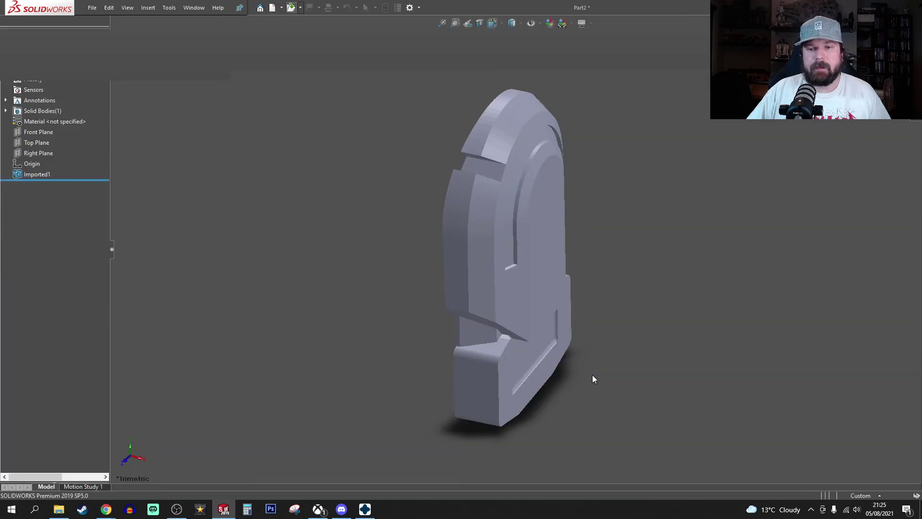
- Set the display style to Shaded With Edges to show the imported ear piece's triangular facets
{"action": "left_click", "coordinate": [510, 79]}
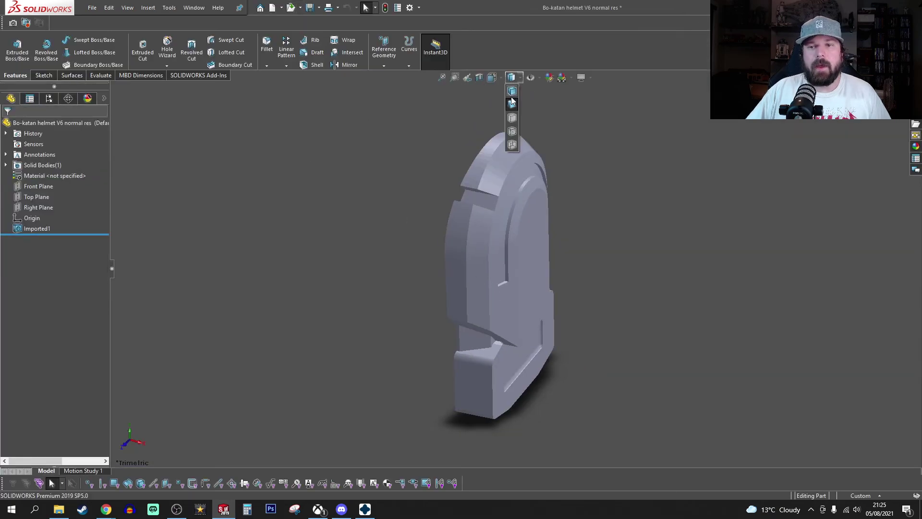
{"action": "left_click", "coordinate": [505, 99]}
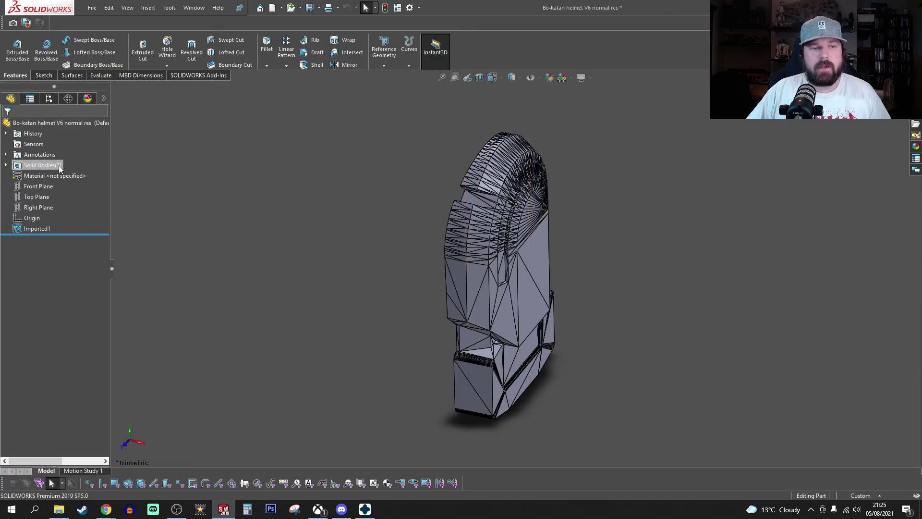
- Sketch a circle of about 3 mm radius on the large flat triangular facet of the ear piece
{"action": "left_click", "coordinate": [542, 261]}
{"action": "left_click", "coordinate": [43, 75]}
{"action": "left_click", "coordinate": [13, 44]}
{"action": "left_click", "coordinate": [82, 38]}
{"action": "left_click", "coordinate": [531, 253]}
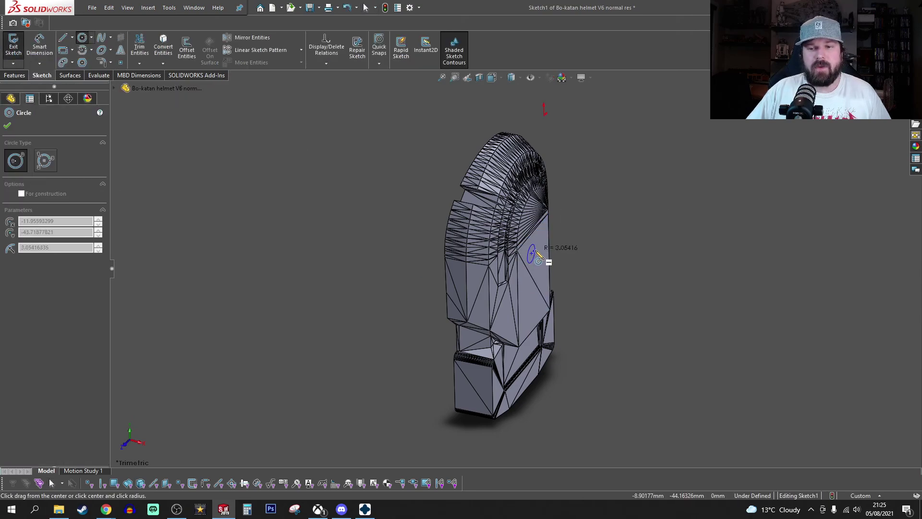
{"action": "left_click", "coordinate": [535, 250]}
- Extrude the circle into a round rod that projects from both sides of the ear piece
{"action": "left_click", "coordinate": [15, 75]}
{"action": "left_click", "coordinate": [17, 50]}
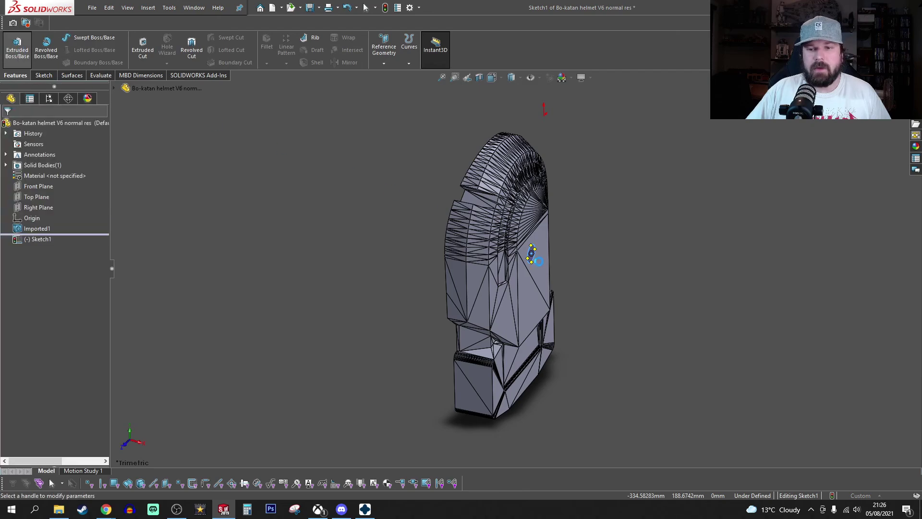
{"action": "left_click", "coordinate": [17, 45]}
{"action": "left_click_drag", "start_coordinate": [489, 248], "coordinate": [386, 224]}
{"action": "key", "text": "Return"}
{"action": "middle_click_drag", "start_coordinate": [436, 316], "coordinate": [374, 291]}
{"action": "left_click", "coordinate": [227, 270]}
- Examine the solid body and where the rod meets the ear piece's facets on the front and back
{"action": "left_click", "coordinate": [23, 165]}
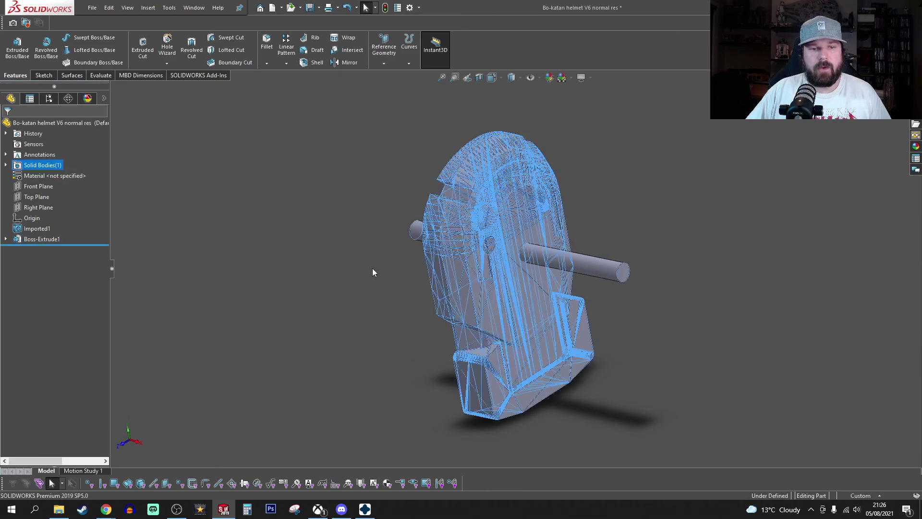
{"action": "left_click", "coordinate": [751, 326]}
{"action": "scroll", "coordinate": [579, 267], "scroll_direction": "down", "scroll_amount": 5}
{"action": "left_click", "coordinate": [475, 248]}
{"action": "left_click", "coordinate": [489, 259]}
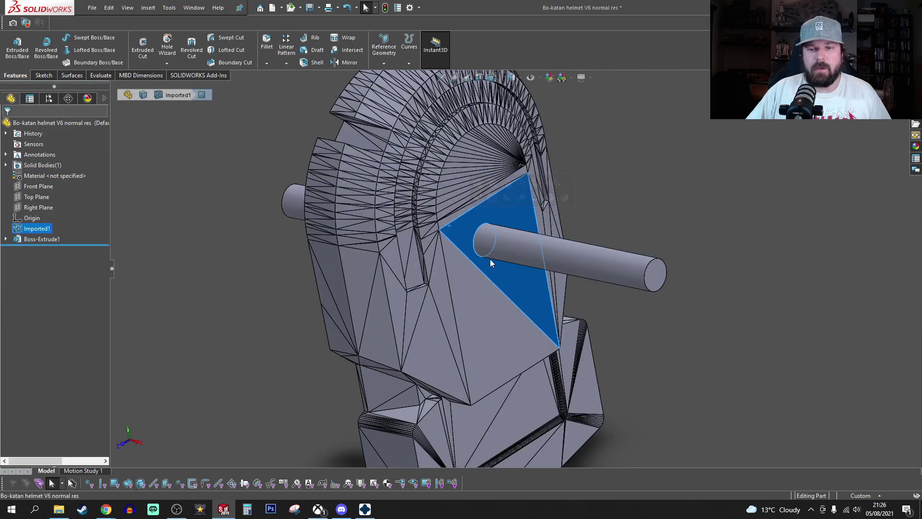
{"action": "middle_click_drag", "start_coordinate": [520, 307], "coordinate": [456, 328]}
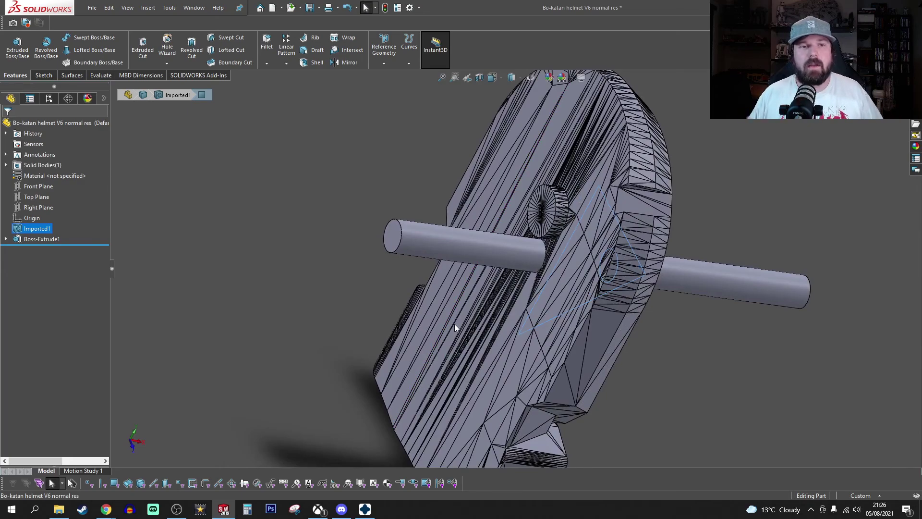